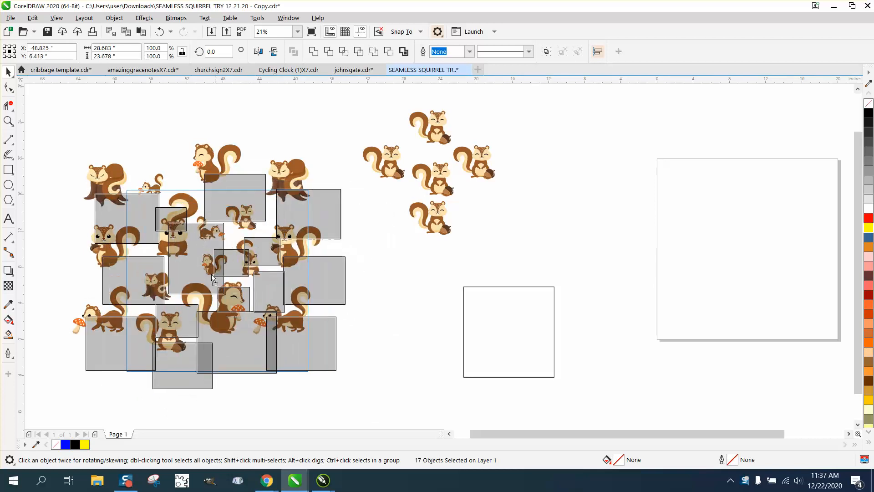
- Move the mushroom-holding squirrel from above the pattern cluster into the empty space between the cluster and the small square
click(285, 214)
drag(285, 214, 405, 315)
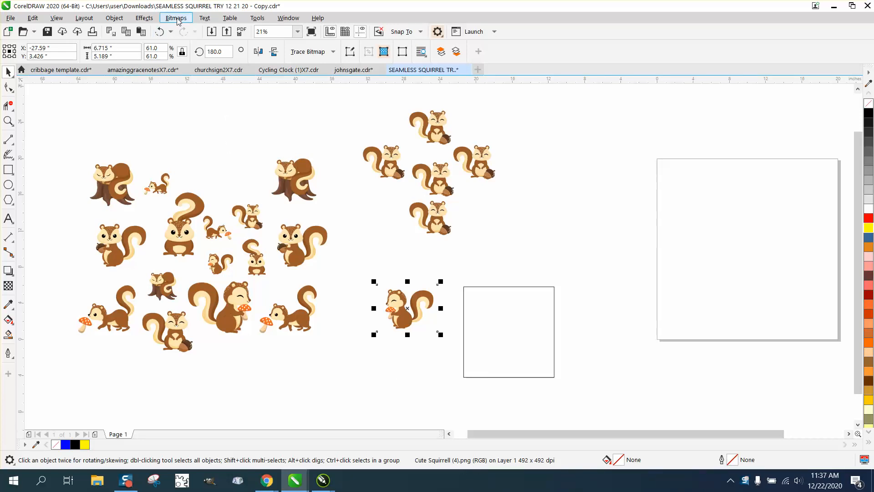
- Check the isolated squirrel's transparency with a yellow rectangle about 14.4 by 9.8 inches placed behind it at the back of the page, and delete the rectangle
click(8, 169)
drag(341, 264, 472, 352)
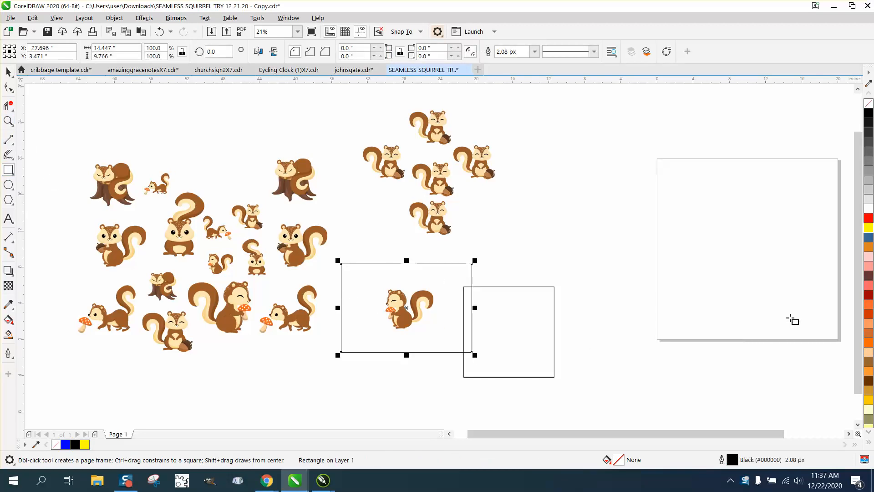
click(869, 227)
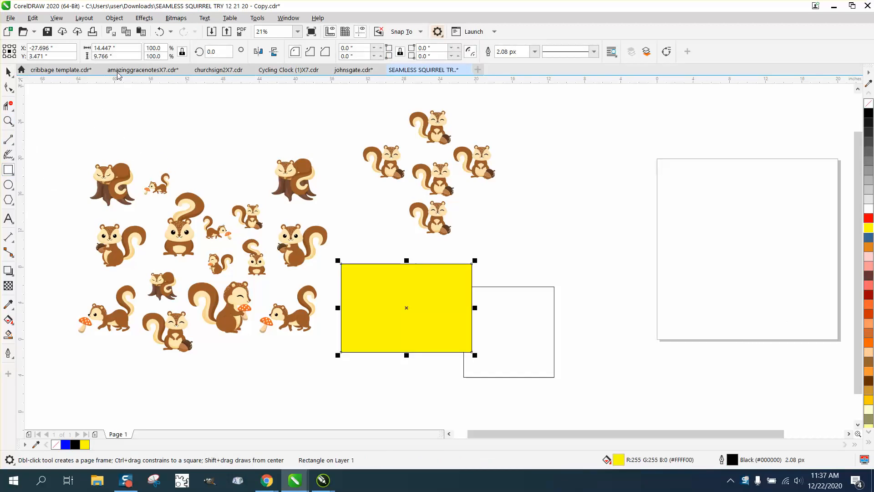
click(114, 17)
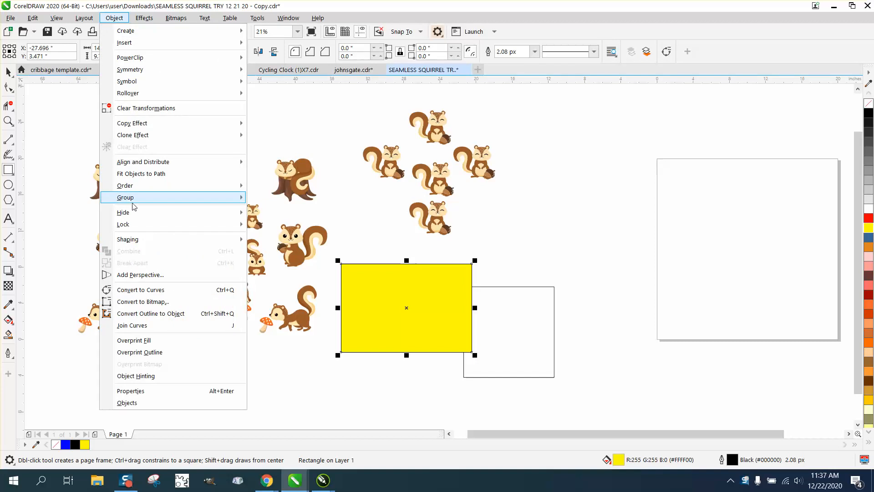
mouse_move(133, 202)
mouse_move(132, 185)
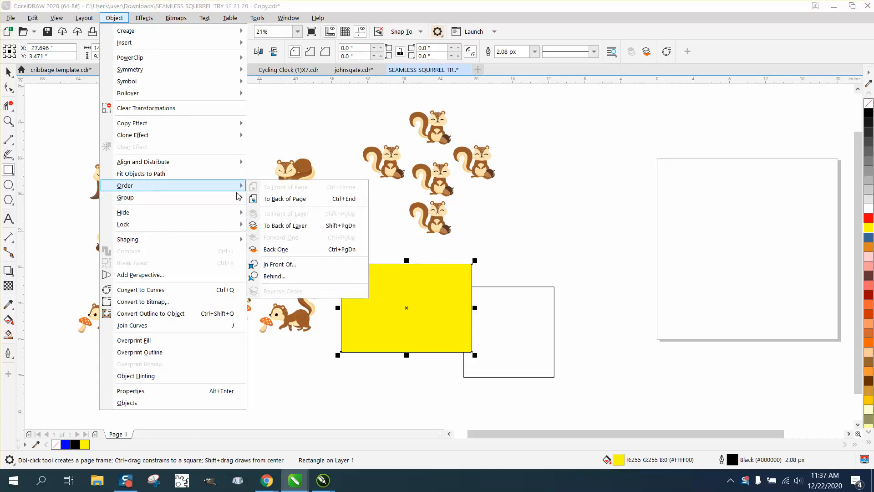
click(263, 197)
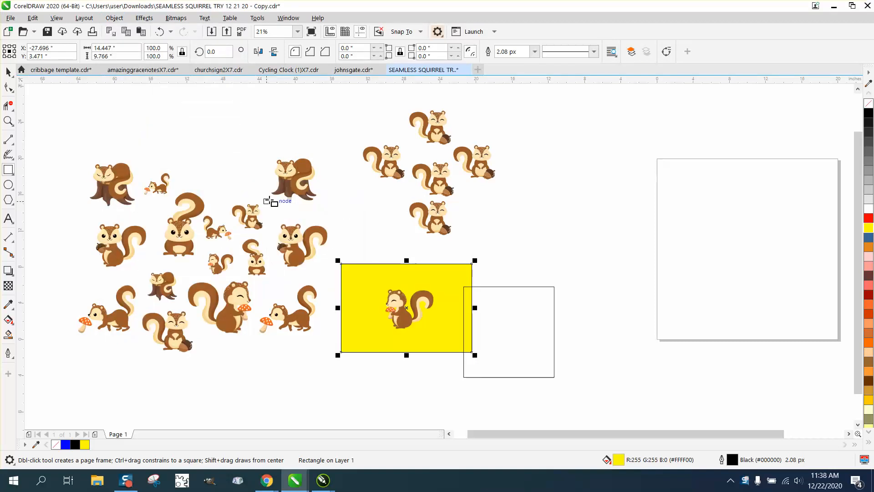
key(Delete)
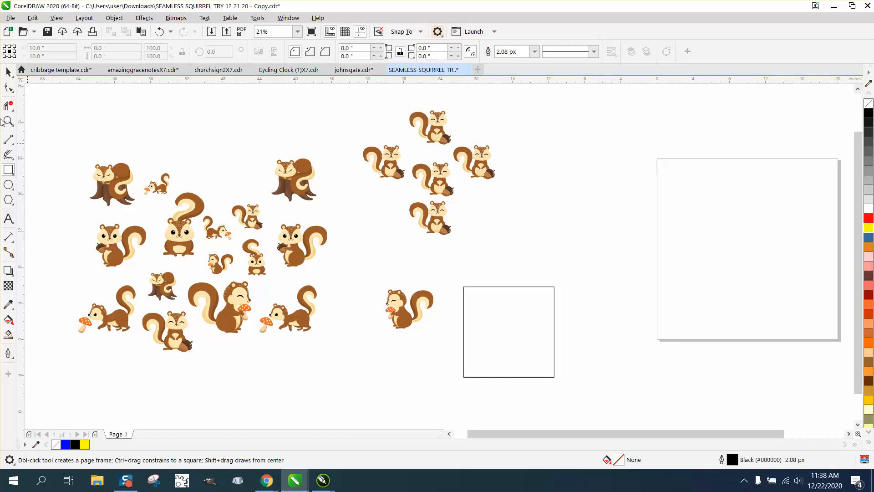
- Shift the isolated mushroom squirrel slightly up and left, and resample its bitmap at 100% size and 492 dpi
click(8, 72)
drag(394, 314, 369, 296)
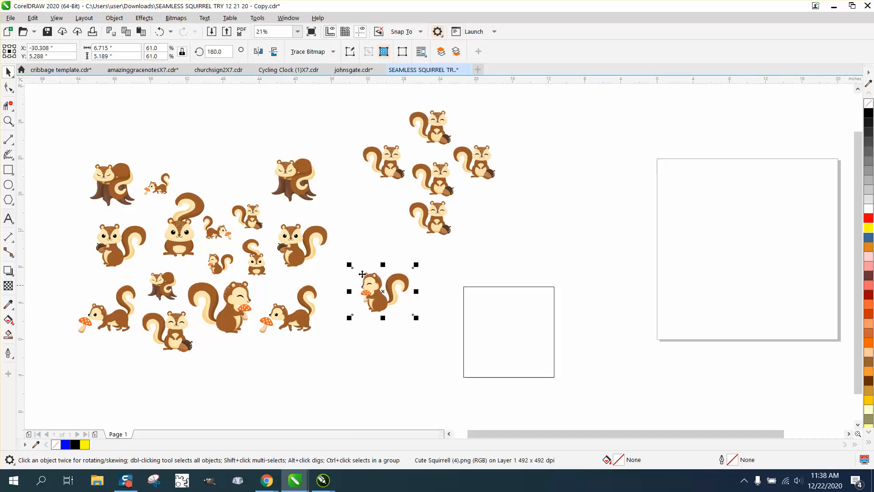
click(179, 19)
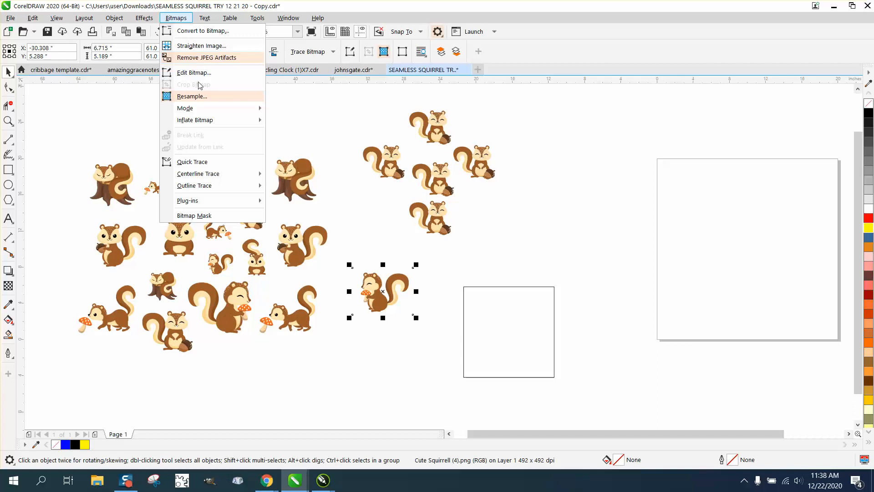
click(201, 98)
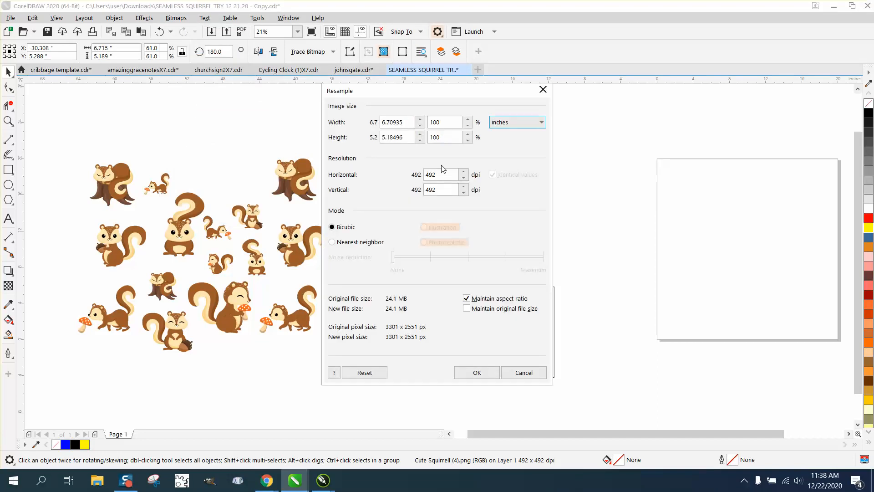
click(477, 373)
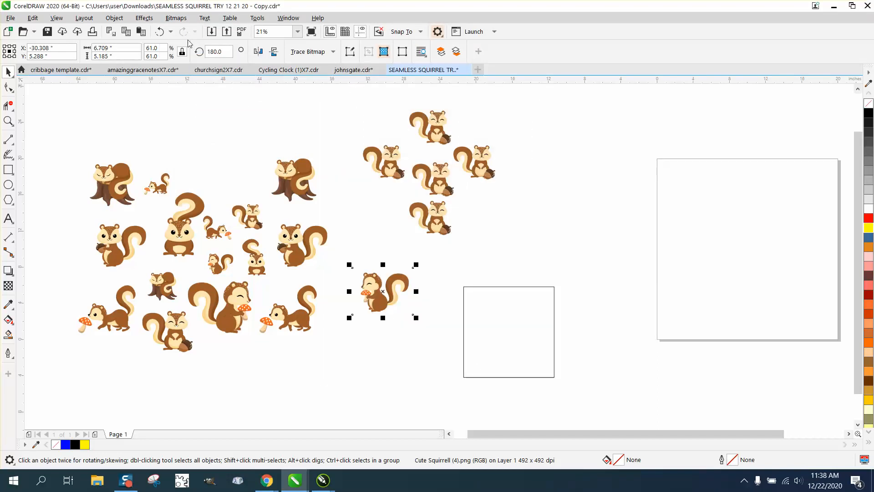
- Convert the isolated mushroom squirrel to a 300 dpi RGB Color (24-bit) bitmap with anti-aliasing and a transparent background
click(178, 18)
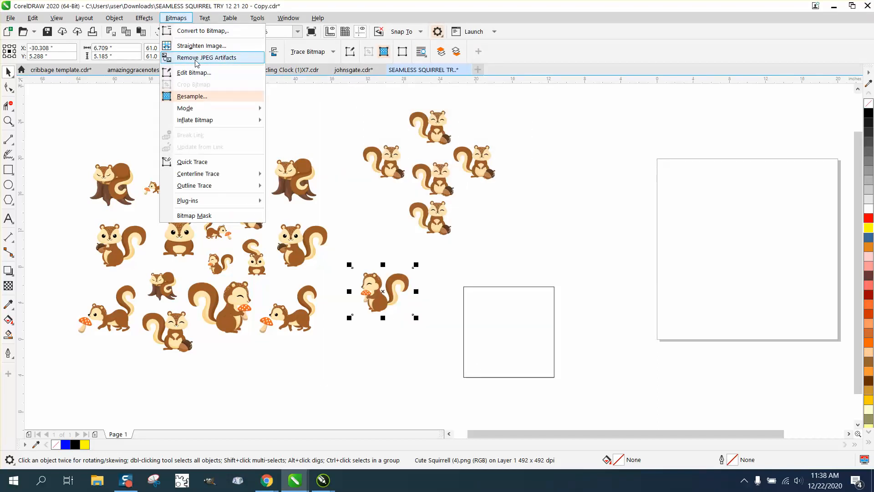
click(198, 32)
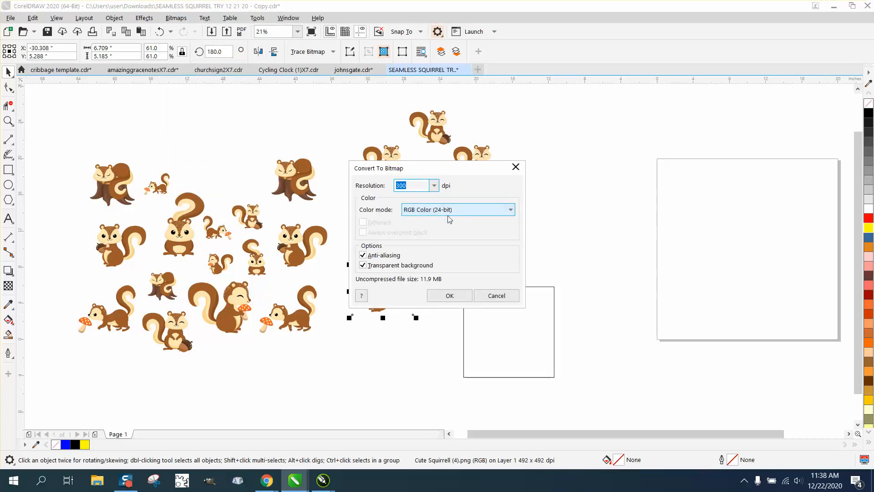
click(512, 210)
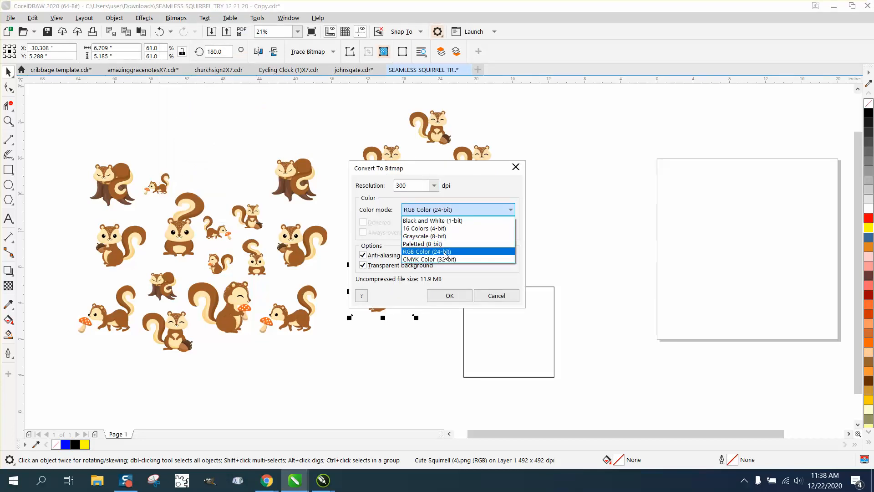
click(427, 252)
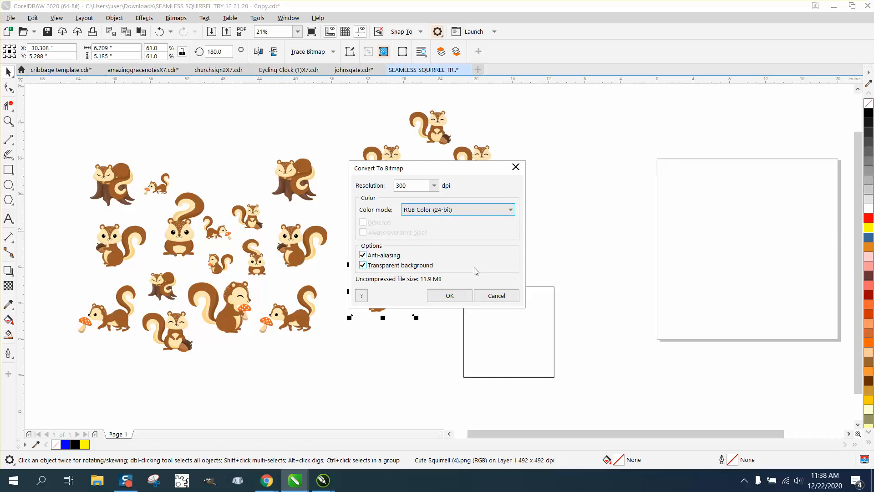
click(449, 296)
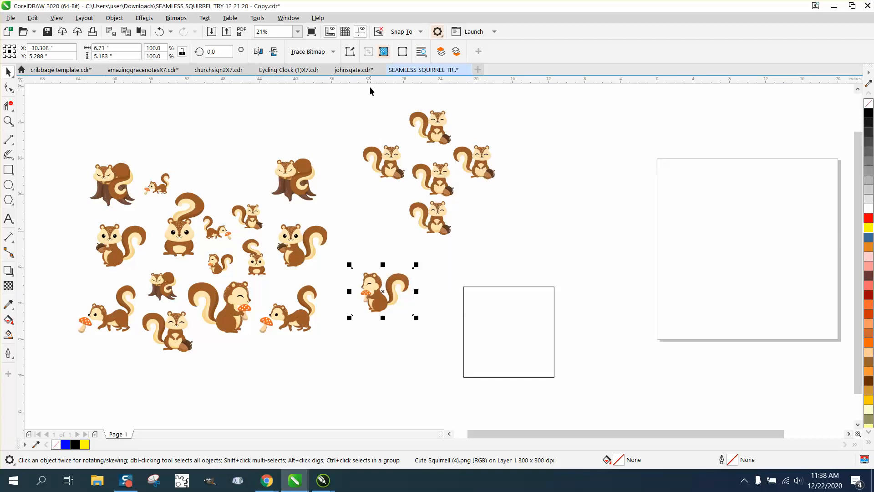
- Try a Clipart outline trace on the converted mushroom squirrel bitmap
click(177, 18)
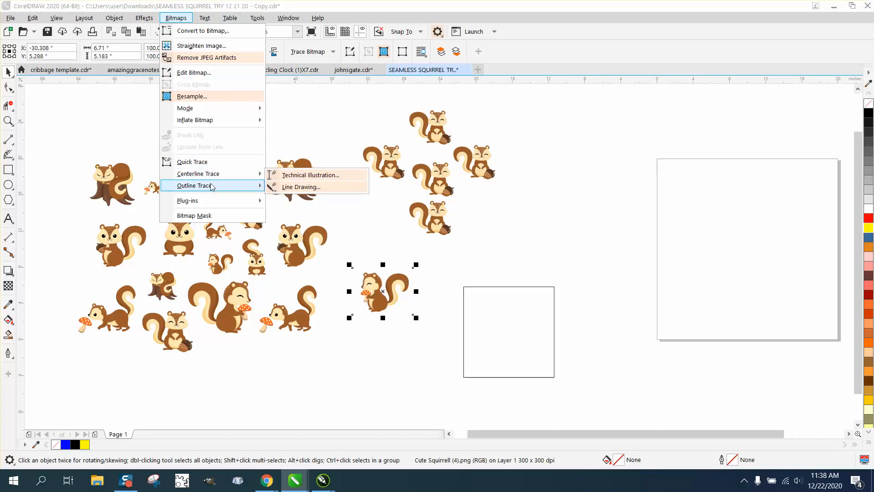
mouse_move(213, 188)
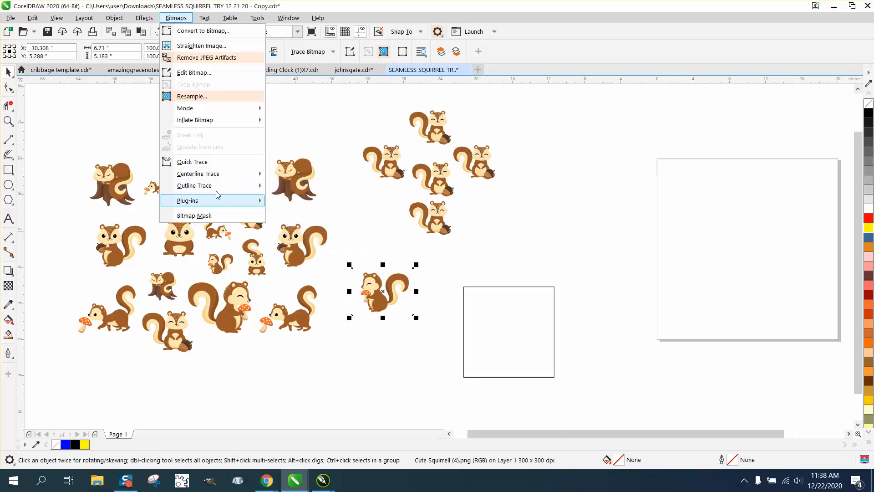
click(296, 223)
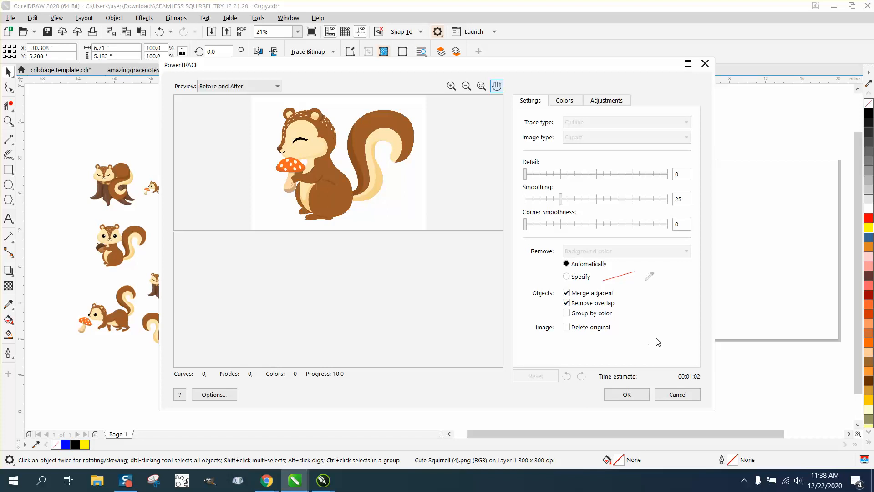
click(678, 395)
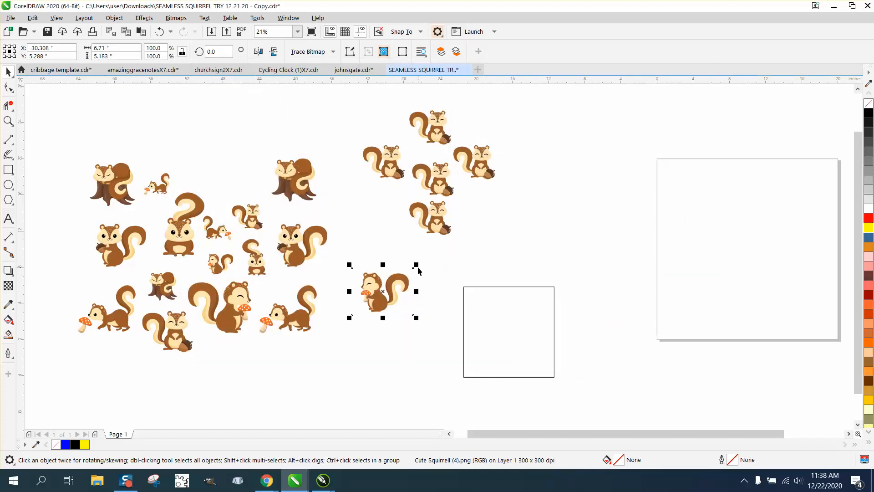
- Move the small walking squirrel out of the cluster below the isolated one and convert it to a 300 dpi RGB bitmap with transparent background
drag(219, 229, 384, 352)
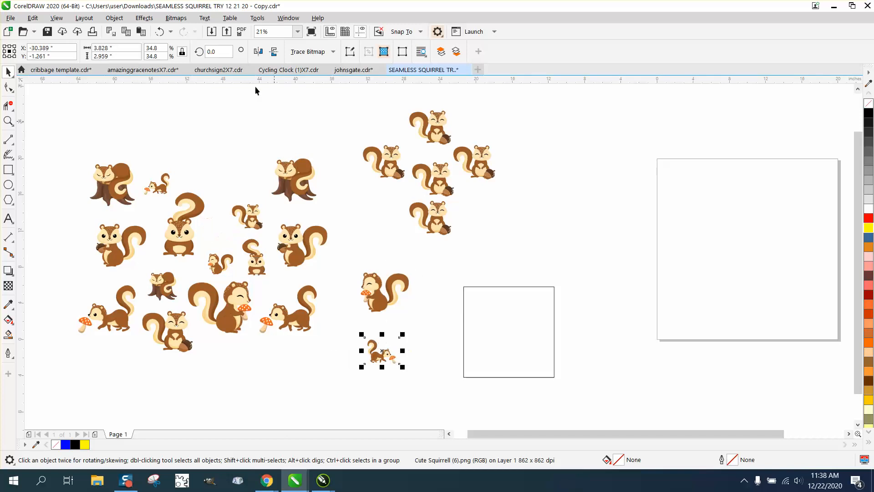
click(176, 18)
click(201, 31)
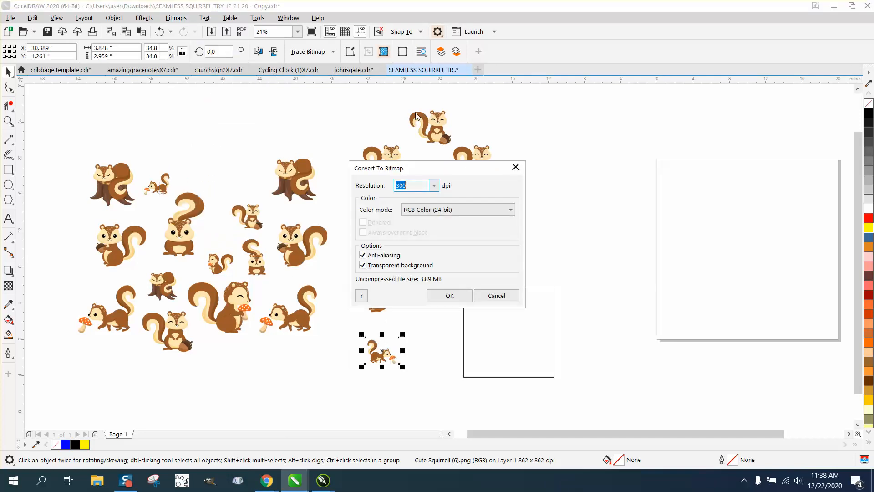
click(450, 295)
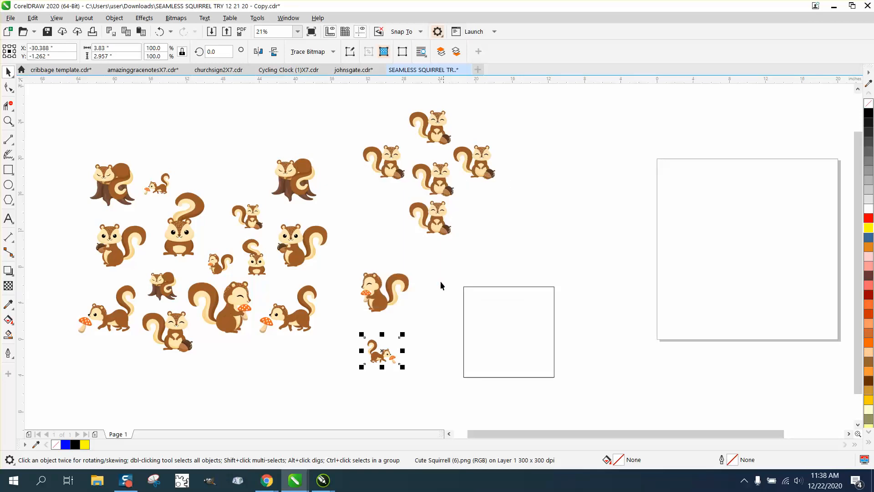
- Try a Clipart outline trace on the small walking squirrel bitmap
click(330, 53)
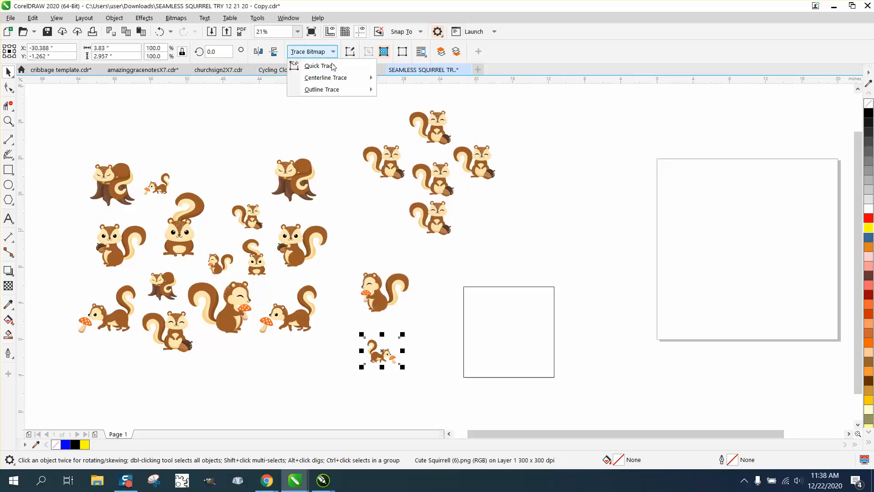
mouse_move(334, 89)
click(394, 127)
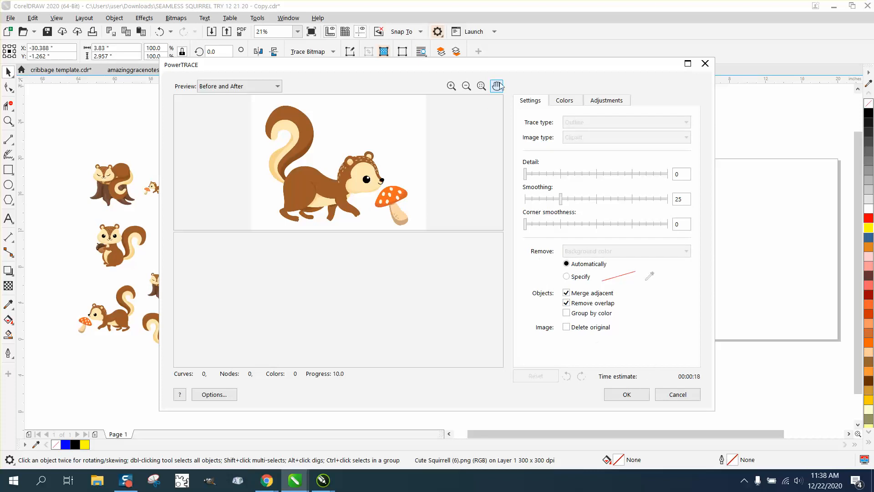
drag(517, 70, 429, 239)
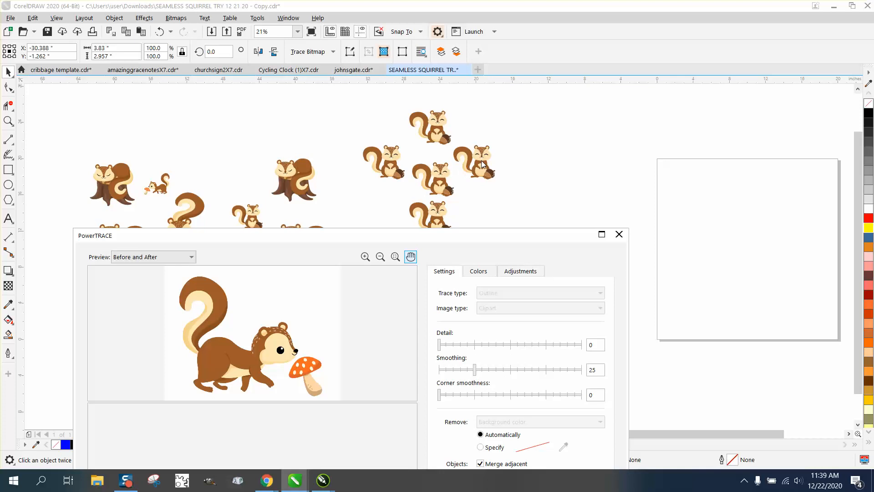
drag(548, 229, 635, 90)
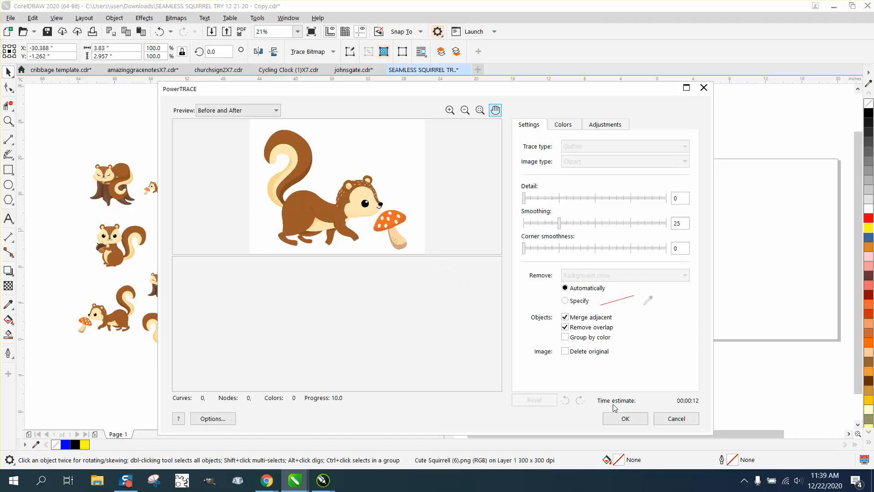
click(677, 418)
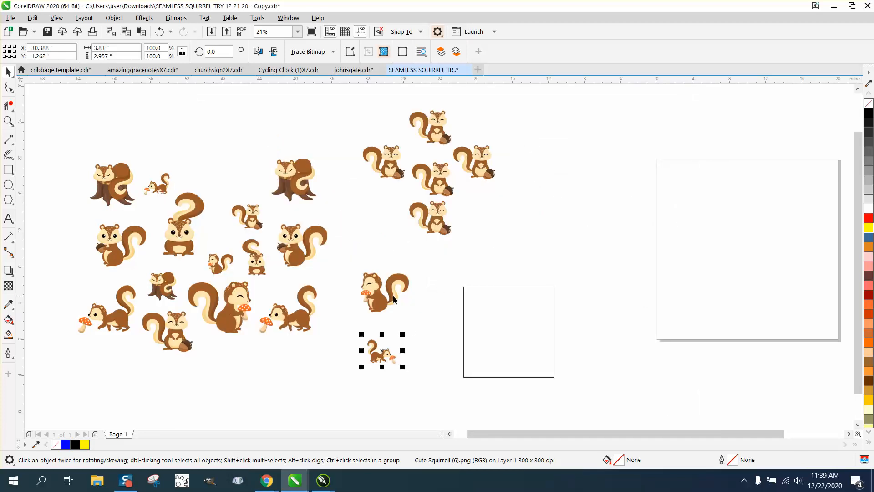
- Move the lowest acorn squirrel from the group of five down beside the small square, and shift the mushroom squirrel up out of the way
drag(440, 227, 523, 260)
drag(398, 283, 428, 243)
drag(519, 257, 587, 248)
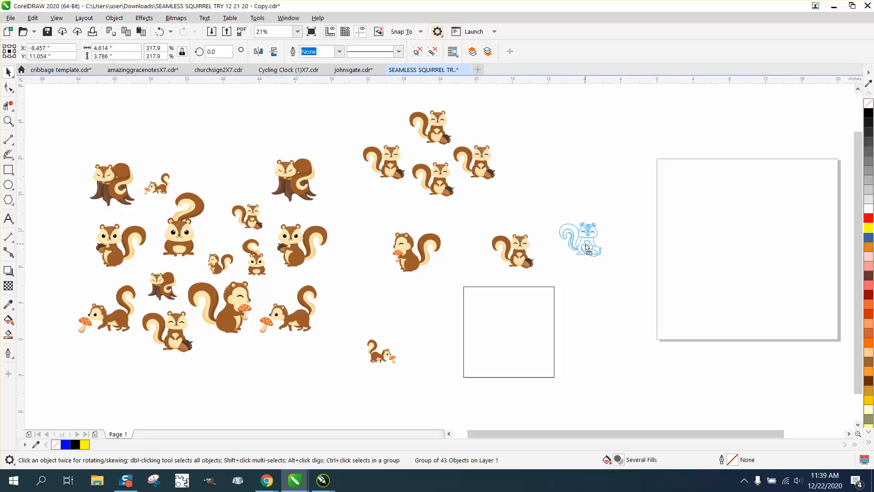
drag(587, 248, 437, 303)
- Place the acorn squirrel across the 10-inch square's left edge and duplicate it 10 inches to the right, across the opposite edge
click(481, 287)
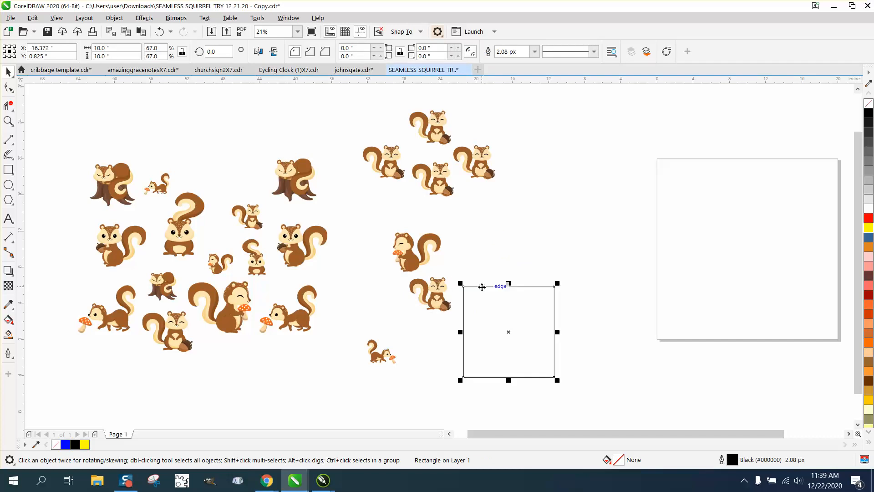
drag(432, 308, 465, 320)
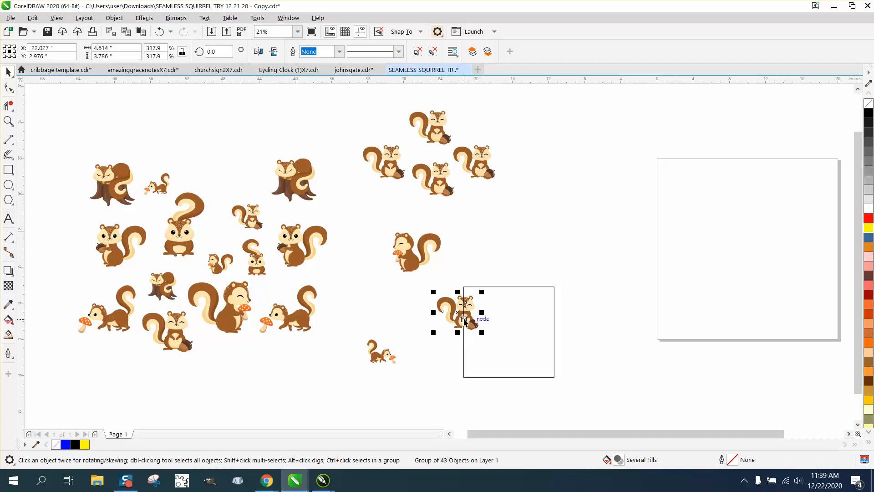
key(ctrl+d)
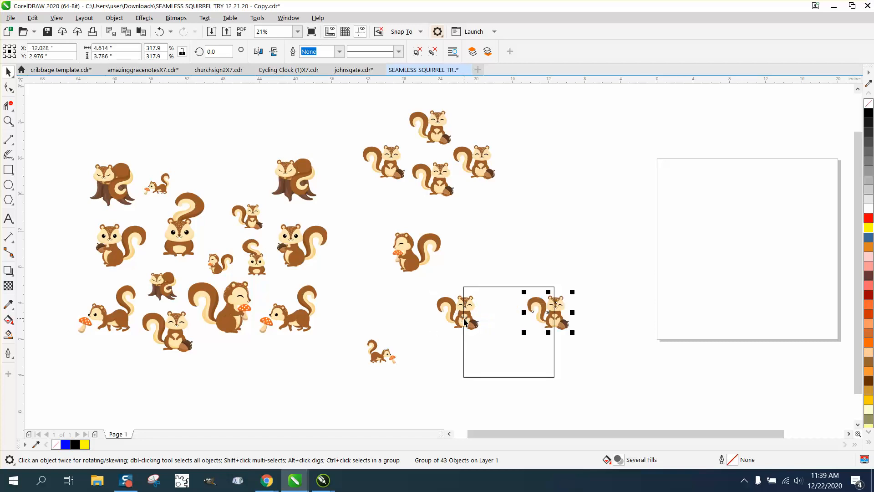
- Copy the acorn squirrel from the square's right edge onto its bottom edge, near the lower-right corner
click(348, 145)
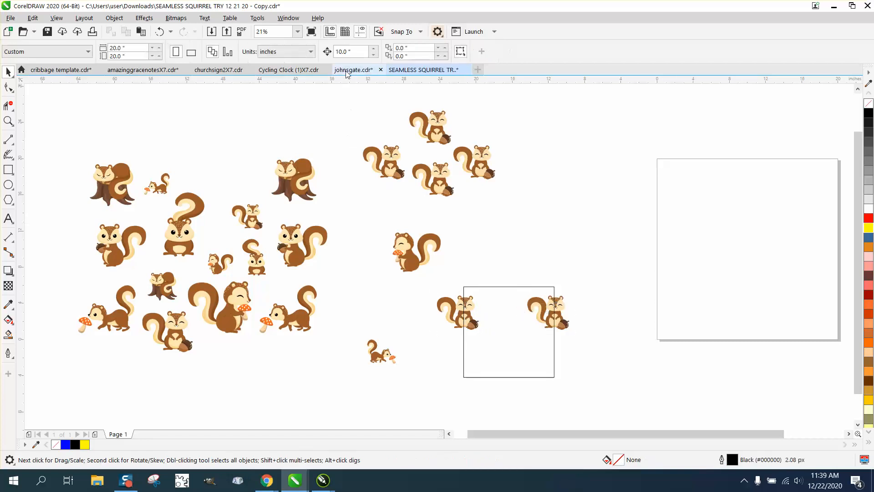
click(557, 314)
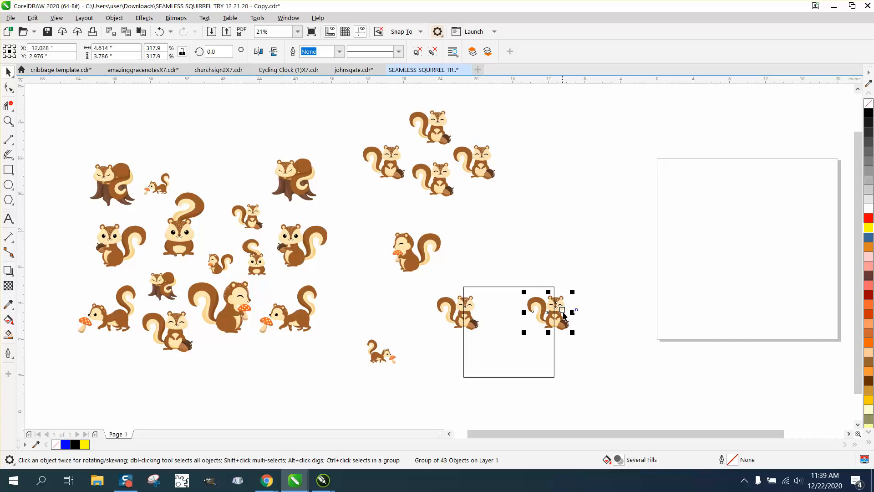
drag(563, 314, 537, 375)
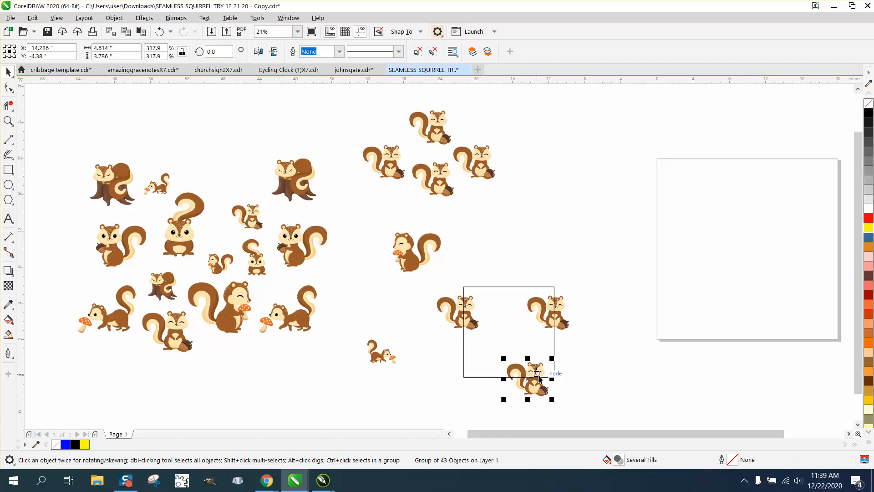
- Try to duplicate the acorn squirrel on the square's bottom edge upward
key(ctrl+d)
key(Up)
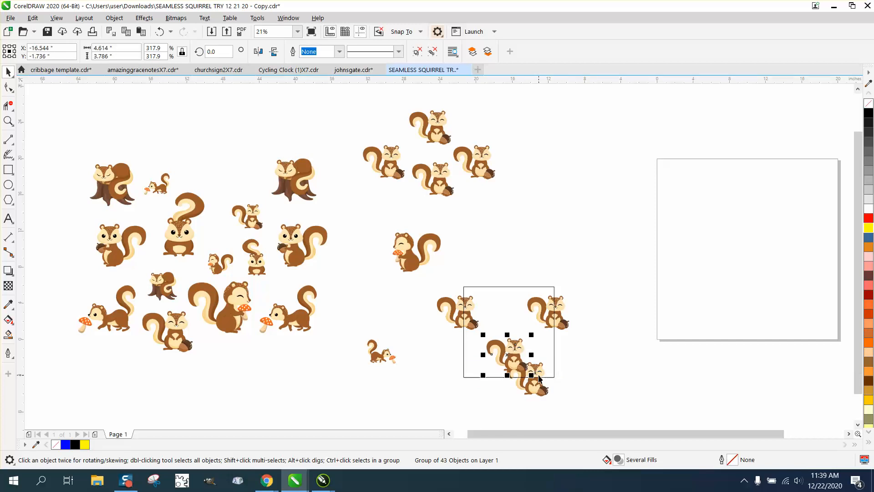
key(ctrl+z)
key(ctrl+z)
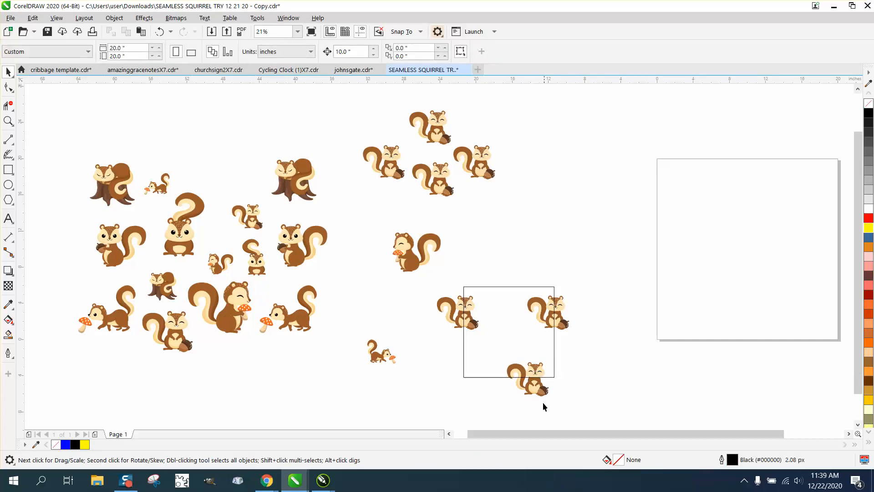
- Shift the bottom-edge acorn squirrel left to about mid-edge and duplicate it 10 inches up, across the square's top edge
key(Up)
key(Down)
drag(537, 384, 514, 382)
key(ctrl+d)
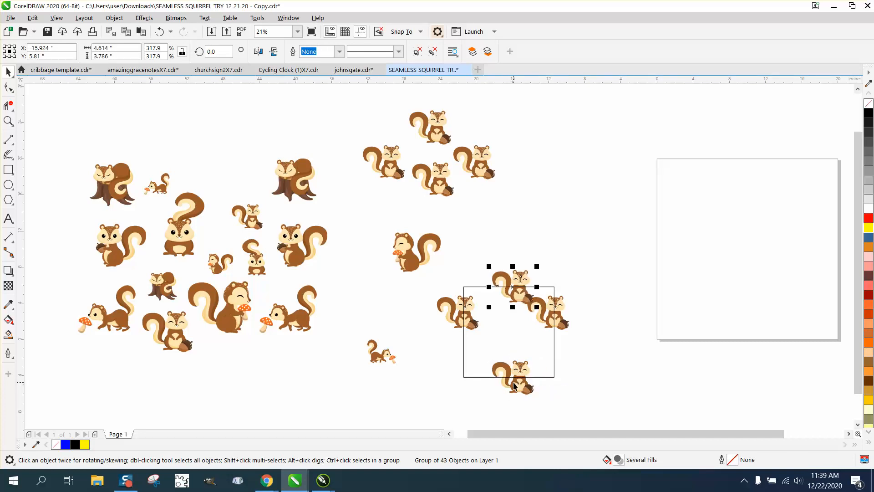
- Move the top-edge squirrel closer to the upper-left corner and replace the bottom-edge squirrel with a copy 10 inches below it
click(528, 368)
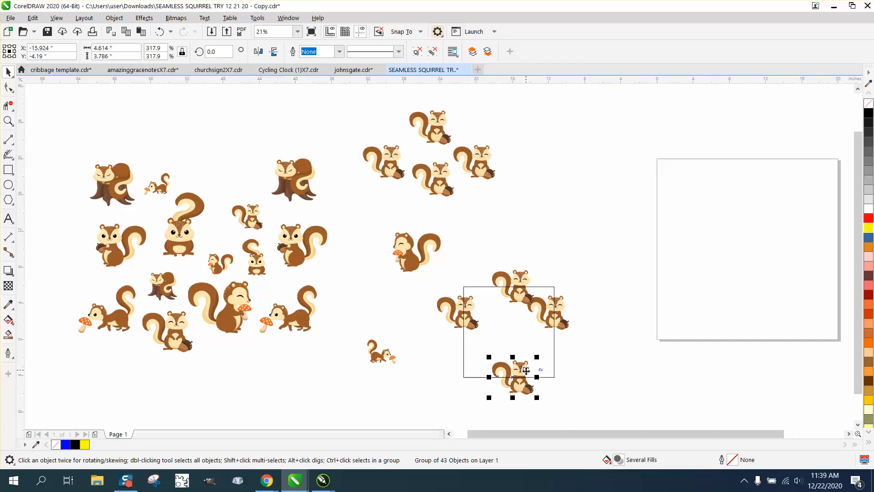
key(Delete)
drag(520, 286, 504, 282)
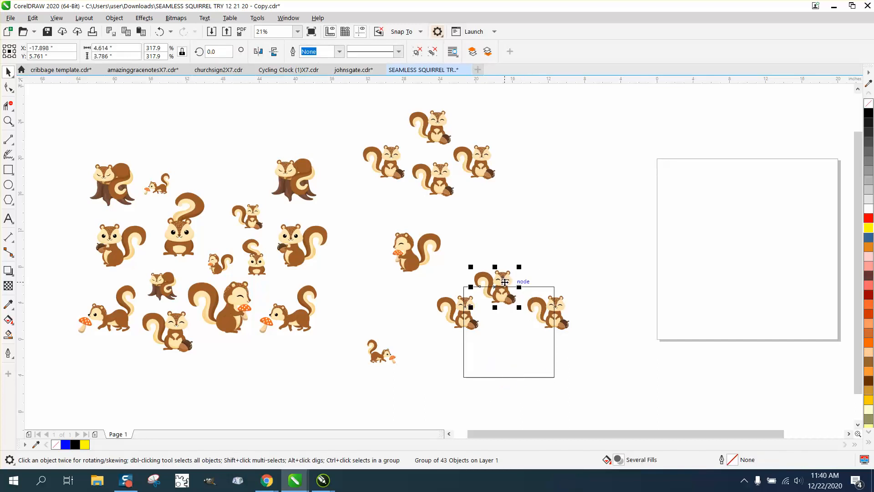
key(ctrl+d)
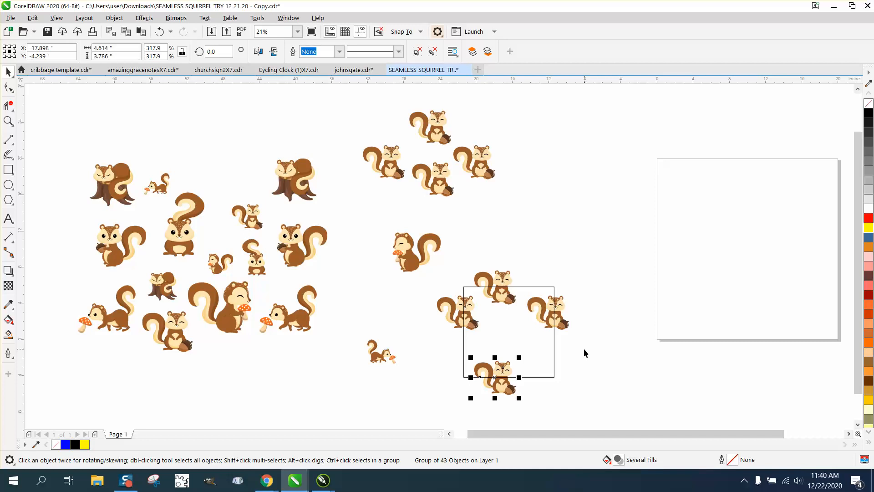
- Copy the bottom-edge squirrel to the lower part of the square's right edge and try duplicating it 10 inches left
drag(508, 375, 576, 359)
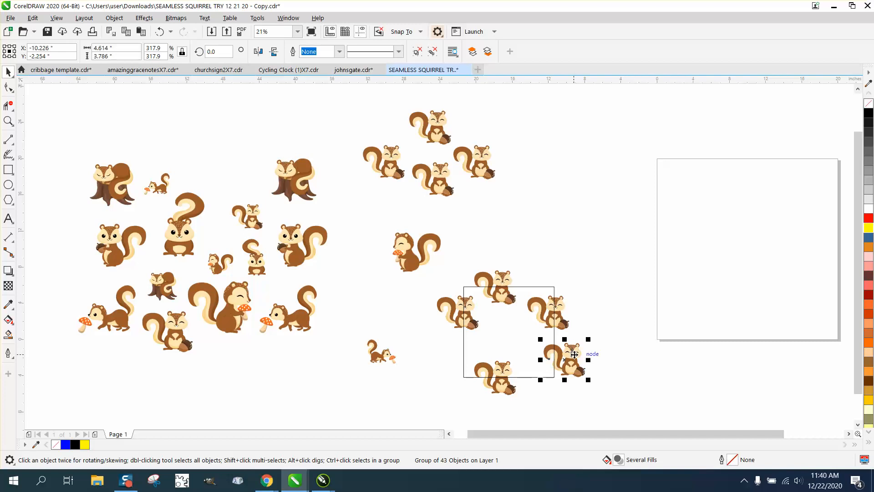
key(ctrl+d)
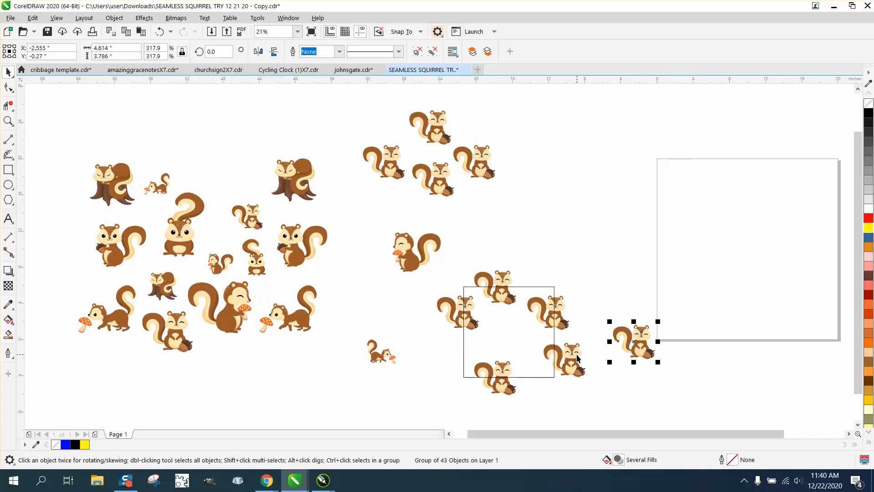
key(Delete)
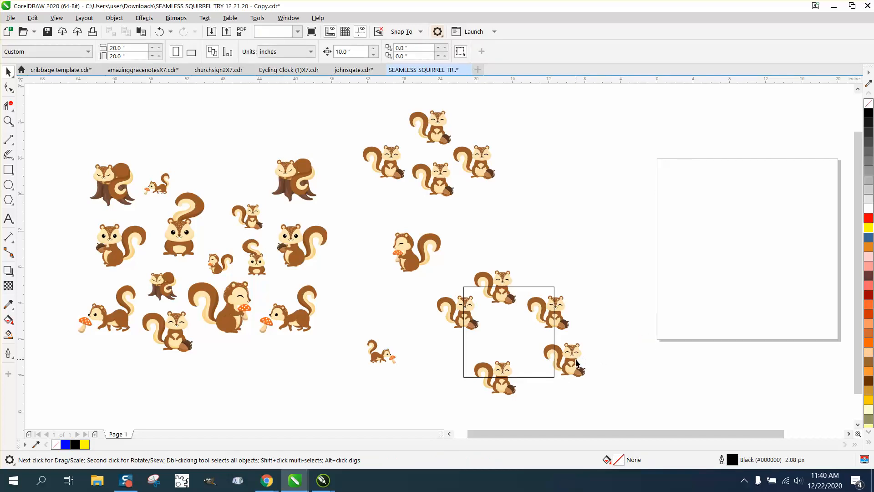
click(577, 360)
key(ctrl+d)
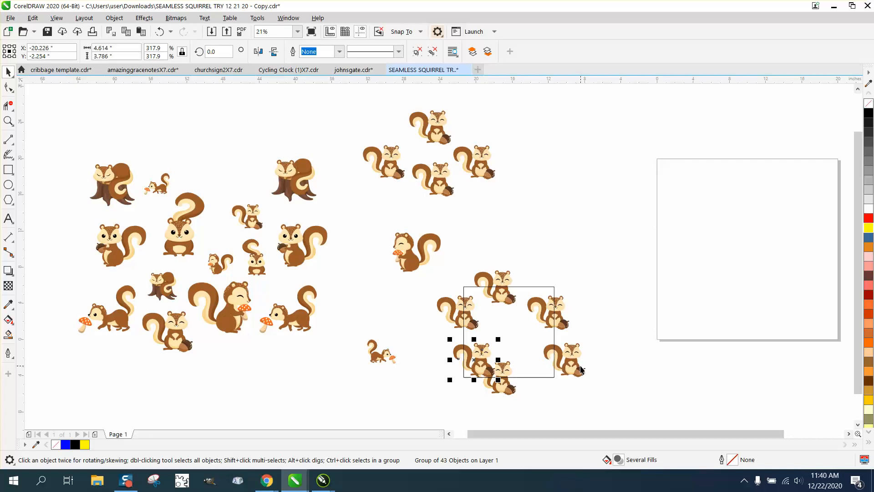
click(160, 31)
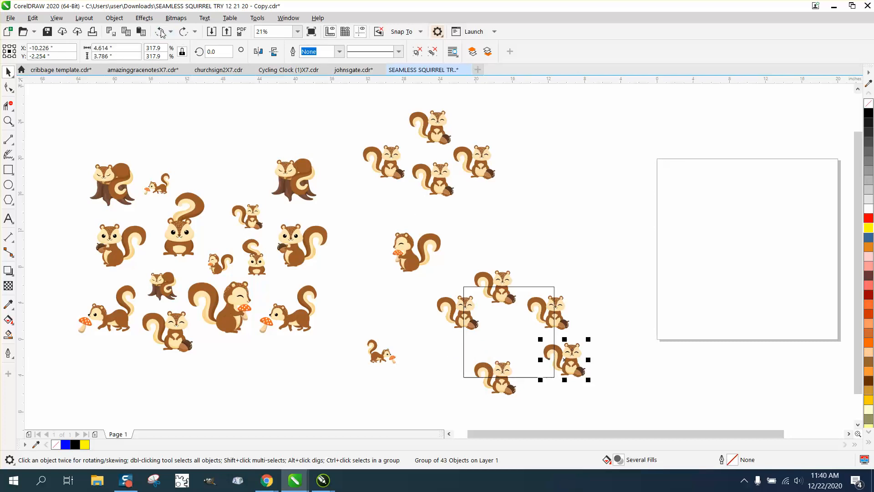
- Copy the lower right-edge squirrel into the middle of the square and move the original well away from the square
drag(584, 361, 544, 323)
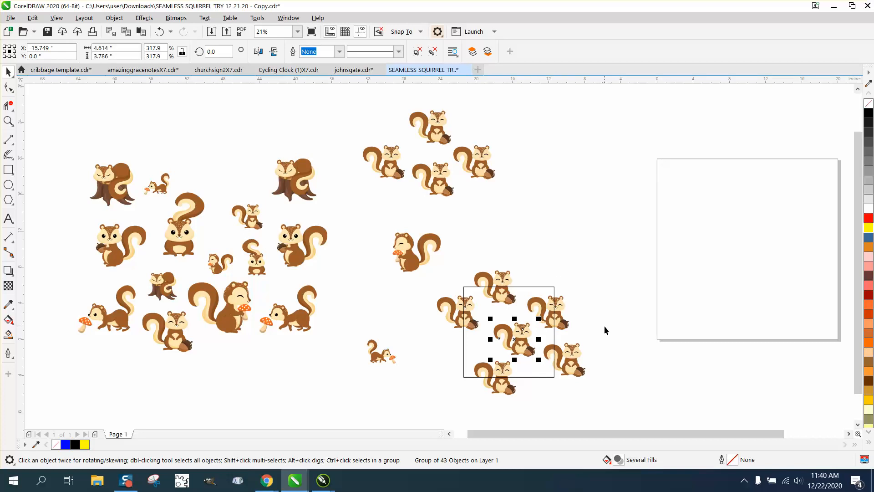
drag(544, 362, 661, 395)
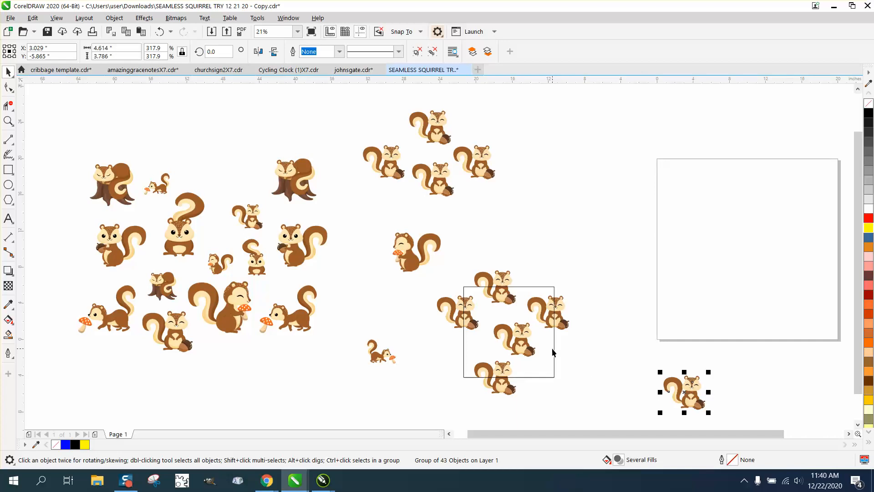
- Make a smaller copy of the middle acorn squirrel and place it inside the square's lower-right corner
click(529, 343)
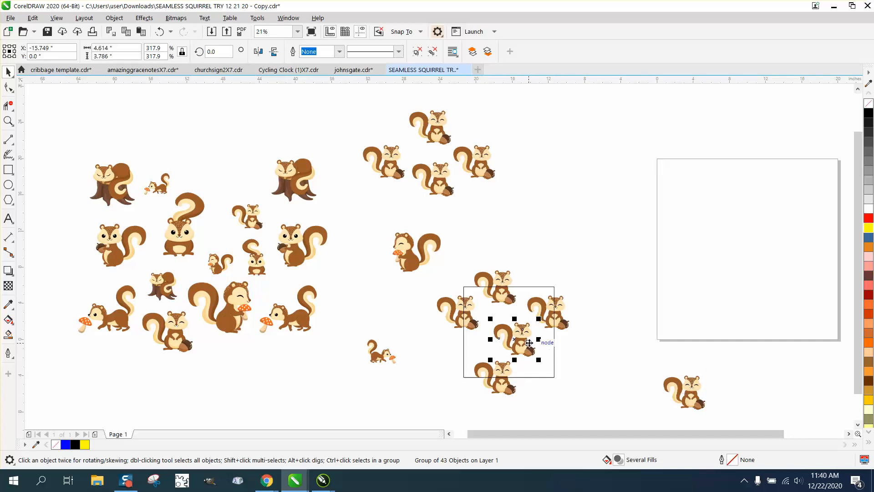
drag(539, 319, 514, 332)
click(591, 376)
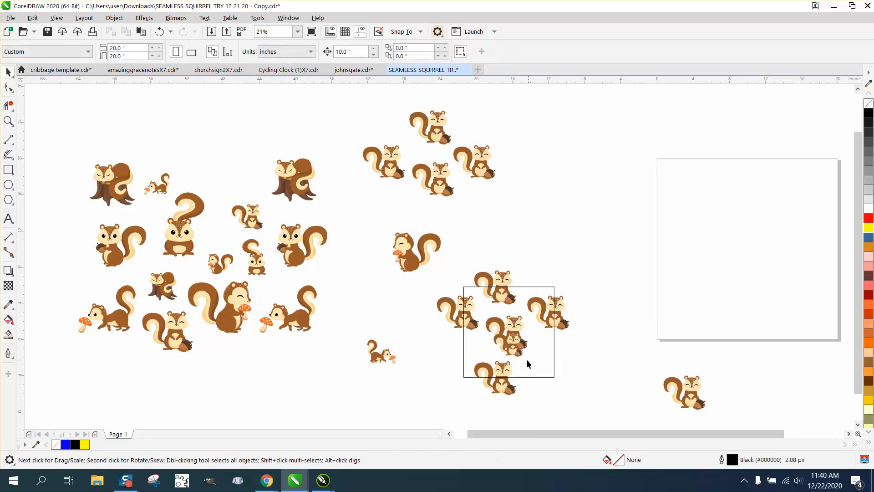
drag(521, 357, 552, 376)
click(581, 359)
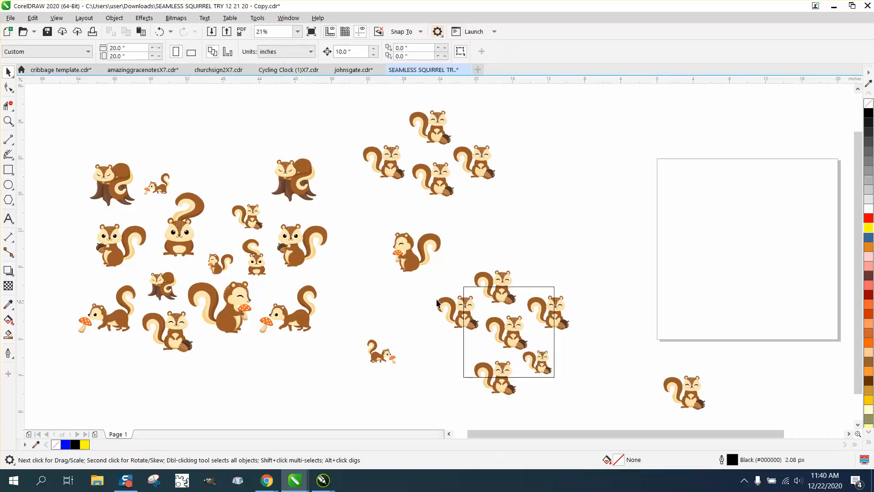
- Move the mushroom squirrel up out of the way and shift the 10-inch square 20 inches up, off the acorn squirrels
drag(418, 260, 398, 231)
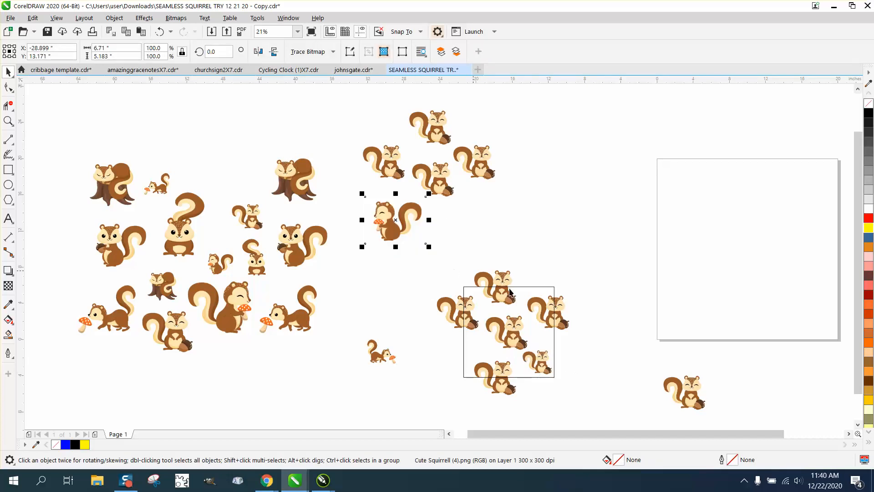
click(544, 286)
key(Up)
key(Up)
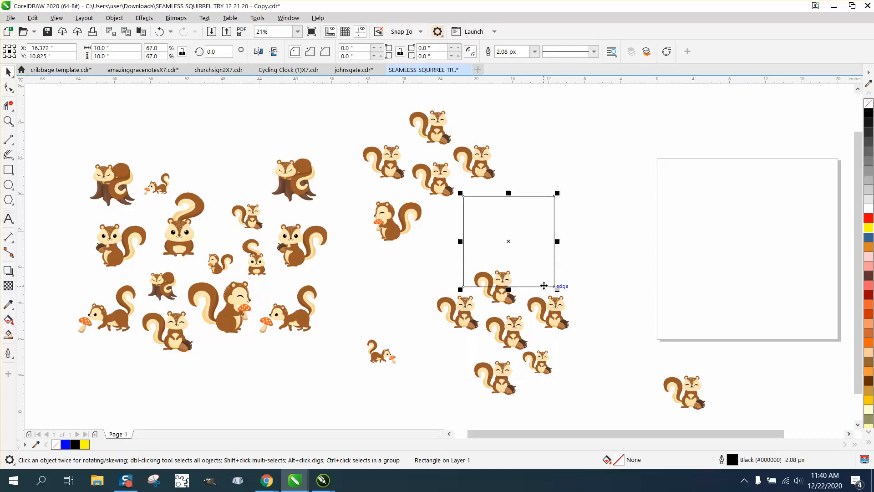
- Group the six acorn squirrels of the tile and move the square back down 20 inches over the group
drag(489, 263, 531, 368)
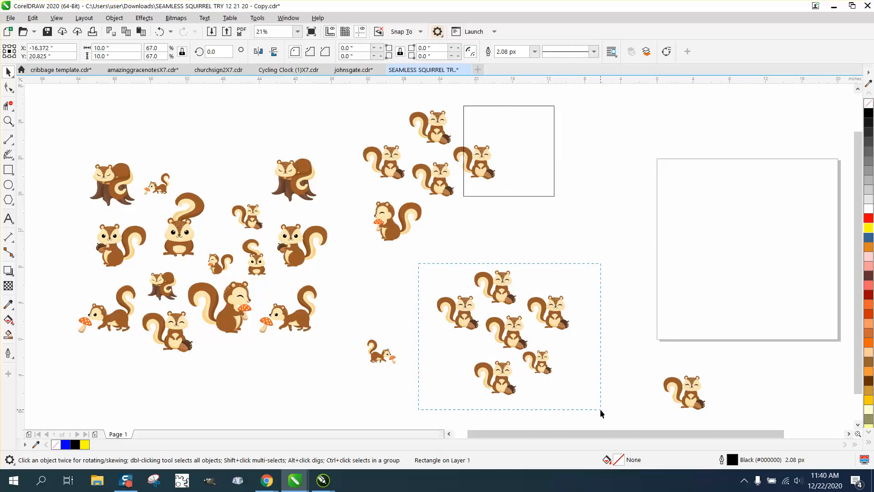
drag(600, 408, 601, 413)
key(ctrl+g)
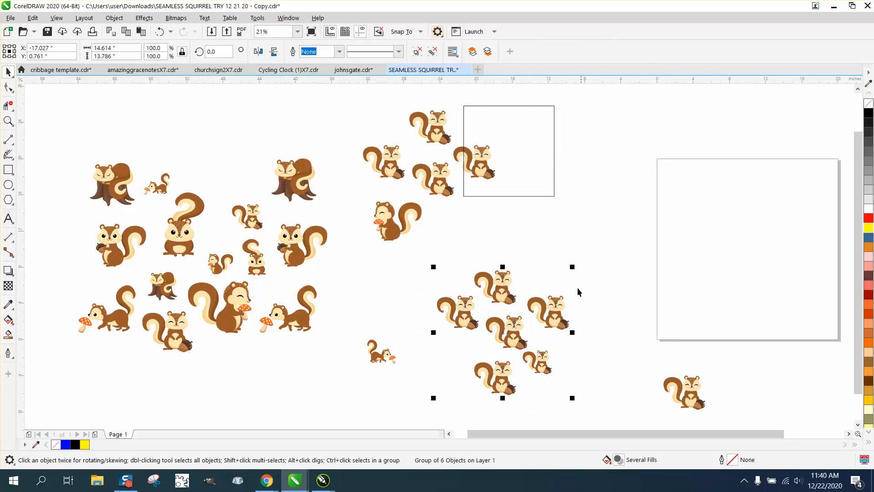
click(525, 196)
key(Down)
key(Down)
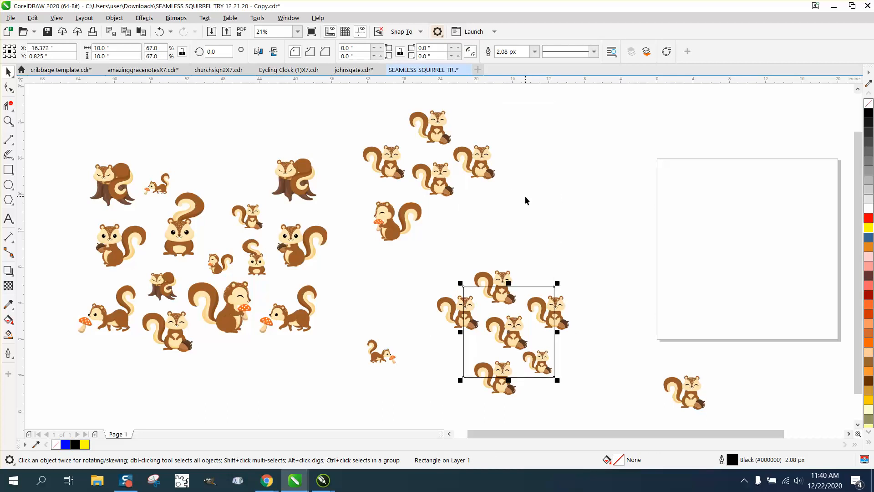
- Intersect the squirrel group with the 10-inch square to get a tile cropped at the square's edges
drag(427, 280, 635, 403)
drag(430, 263, 624, 380)
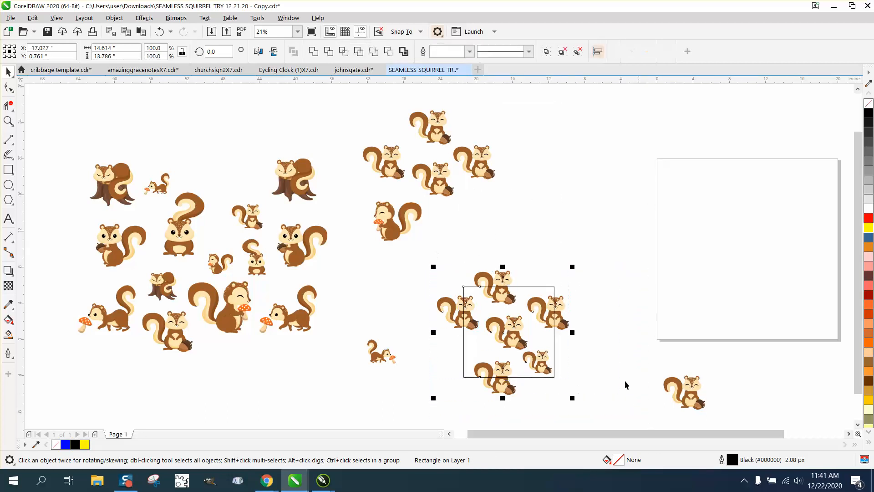
click(376, 54)
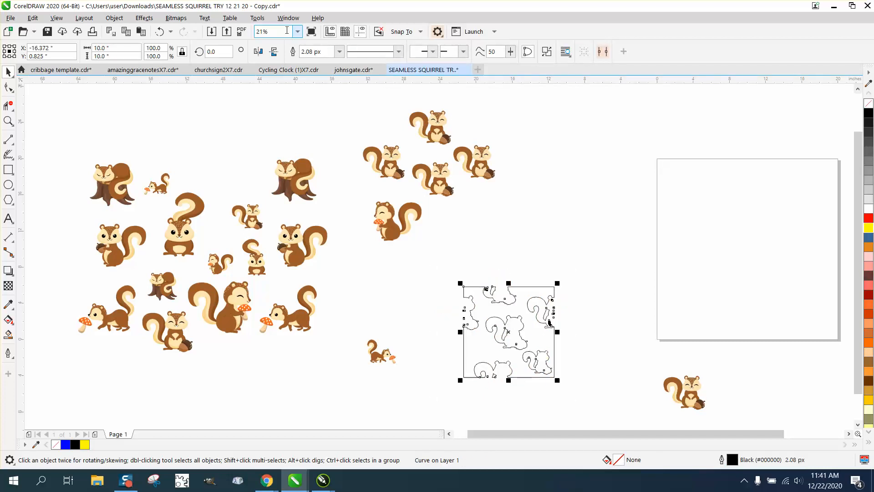
click(160, 33)
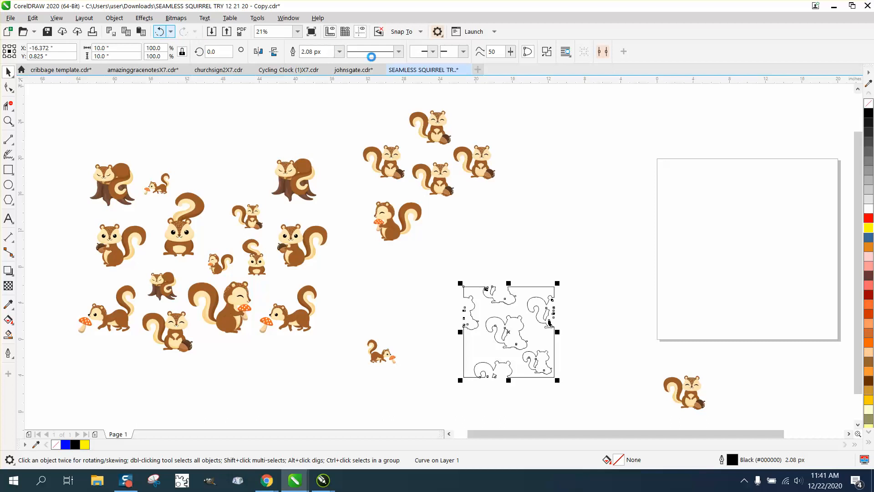
click(344, 53)
- Move the cropped squirrel tile off the square and out to the empty area left of the clipart collection
key(Right)
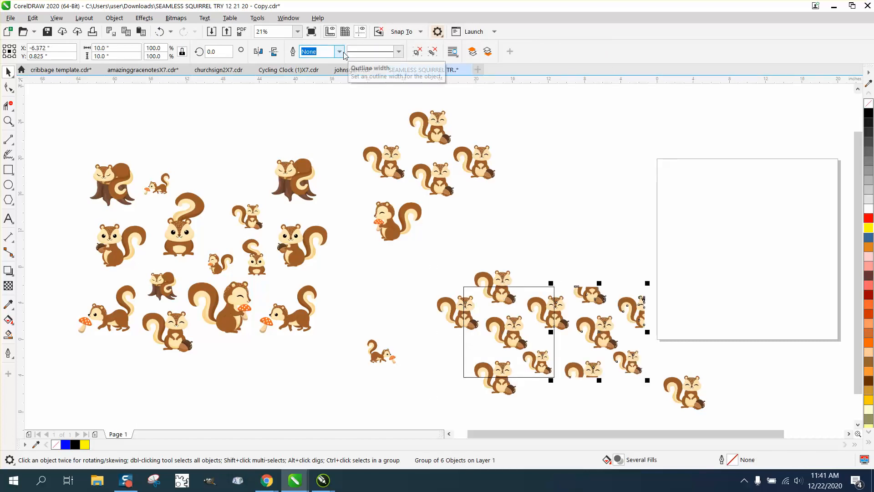
key(Up)
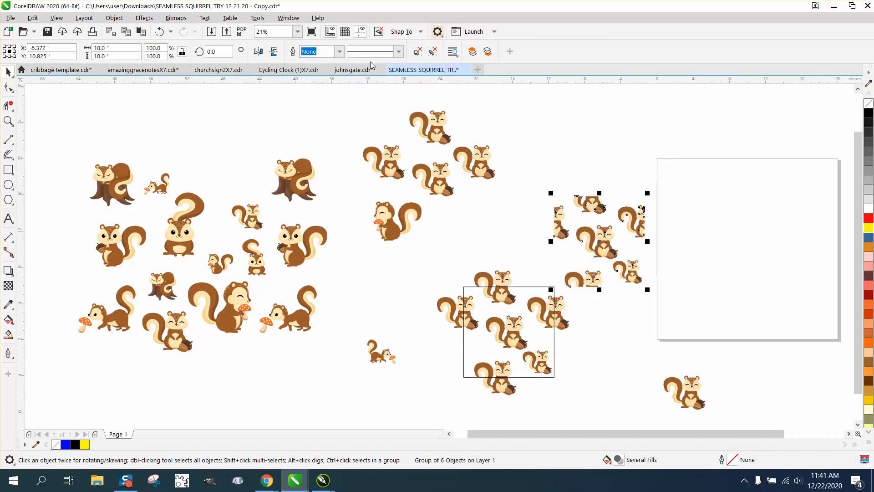
scroll(531, 194, down, 3)
drag(579, 220, 189, 189)
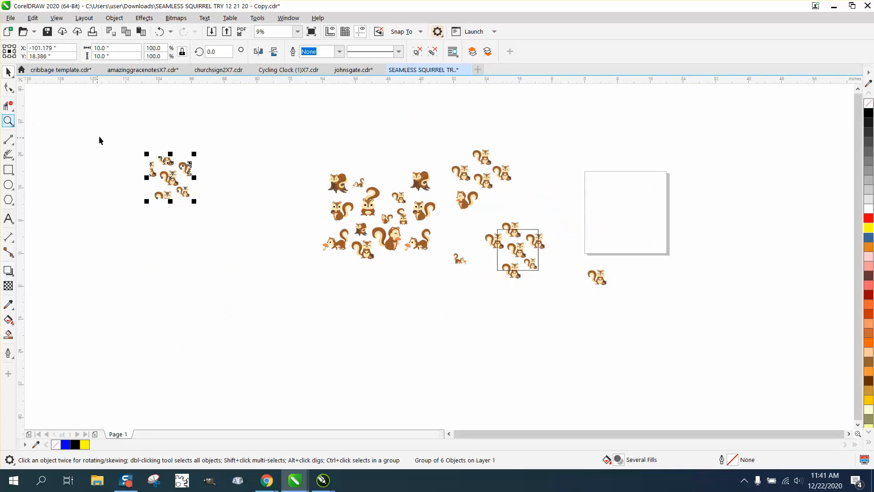
- Duplicate the cropped tile three times to the right at 10-inch spacing to form a row of four tiles
click(9, 121)
drag(129, 143, 352, 246)
key(space)
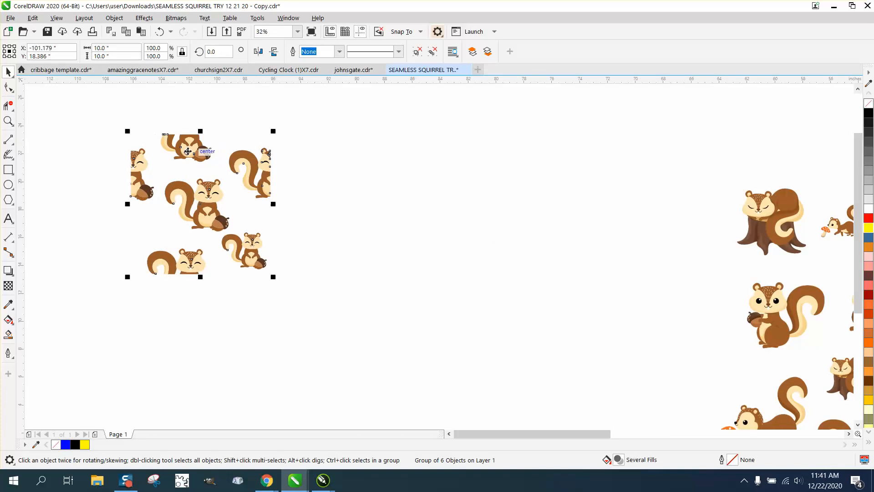
key(ctrl+d)
key(ctrl+d)
key(ctrl+d)
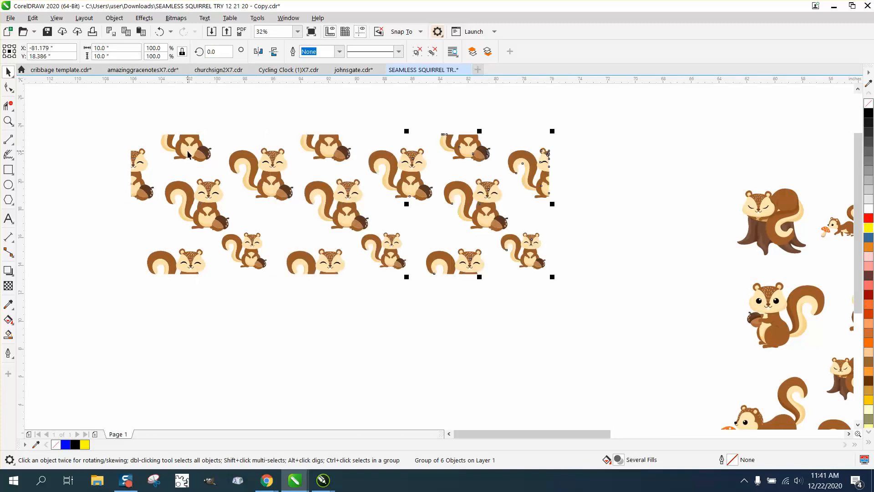
- Duplicate the row of four tiles three times downward at 10-inch spacing to form a four-by-four pattern
scroll(129, 144, down, 1)
drag(116, 130, 279, 218)
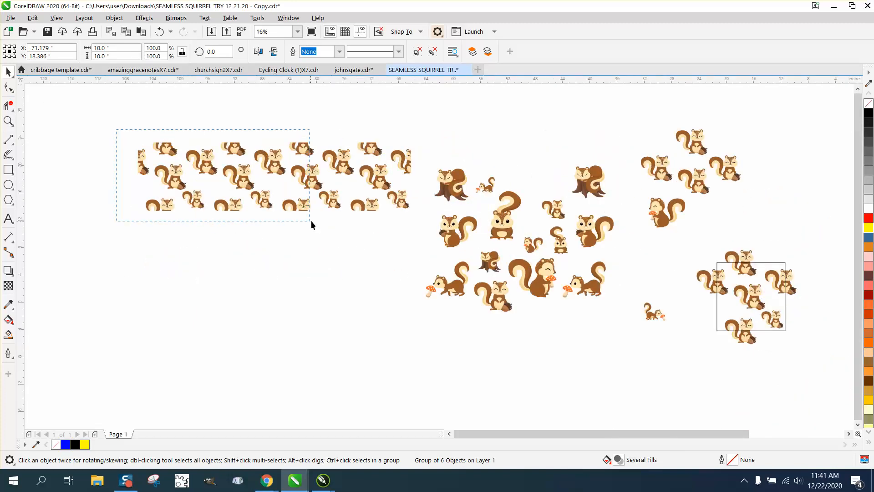
drag(397, 224, 417, 226)
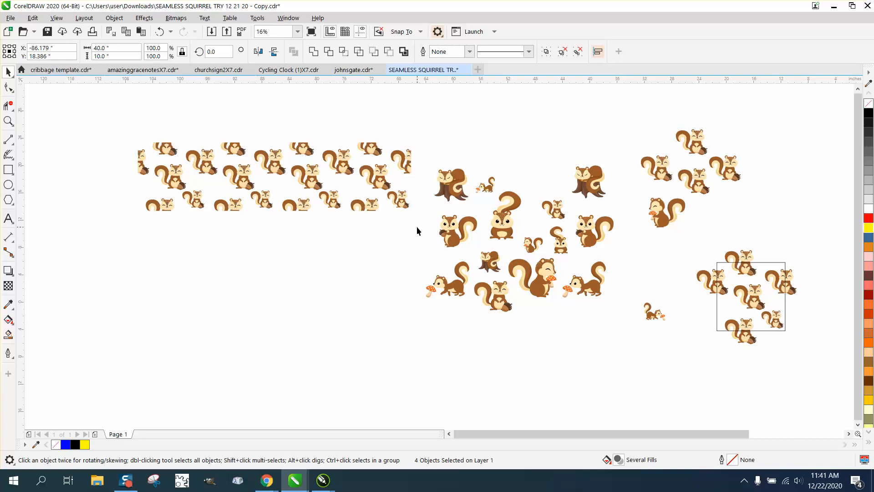
key(ctrl+d)
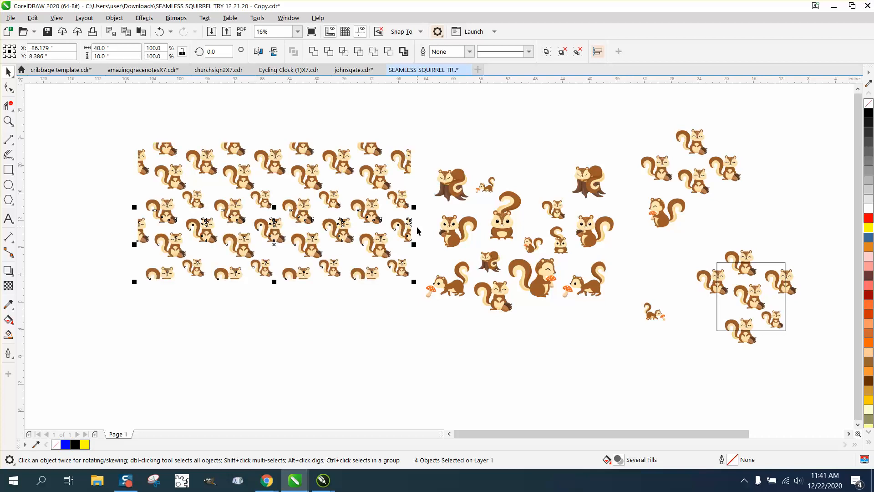
key(ctrl+d)
key(ctrl+d)
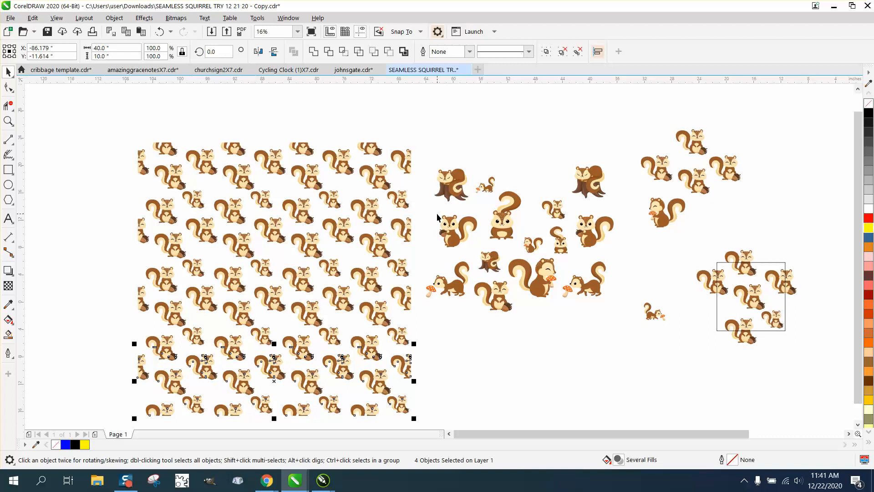
- Delete the source clipart collection together with the square and its squirrel group, to the right of the pattern
click(438, 218)
drag(422, 158, 639, 301)
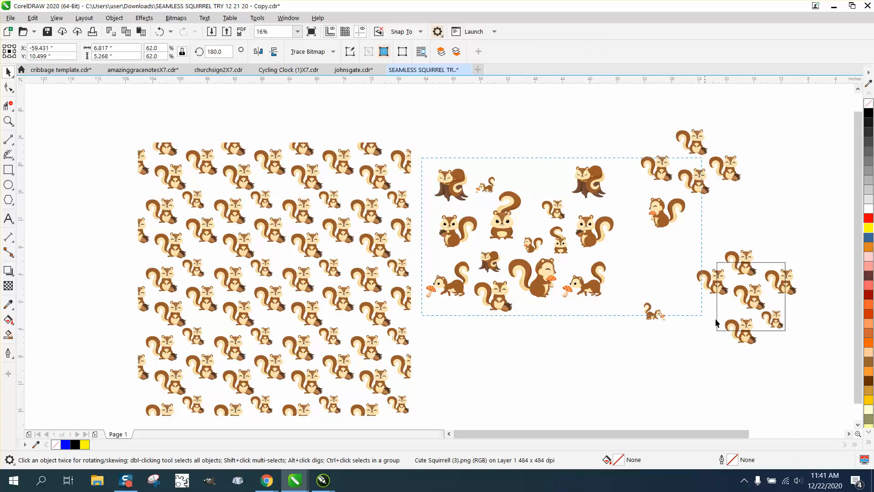
drag(802, 351, 803, 353)
key(Delete)
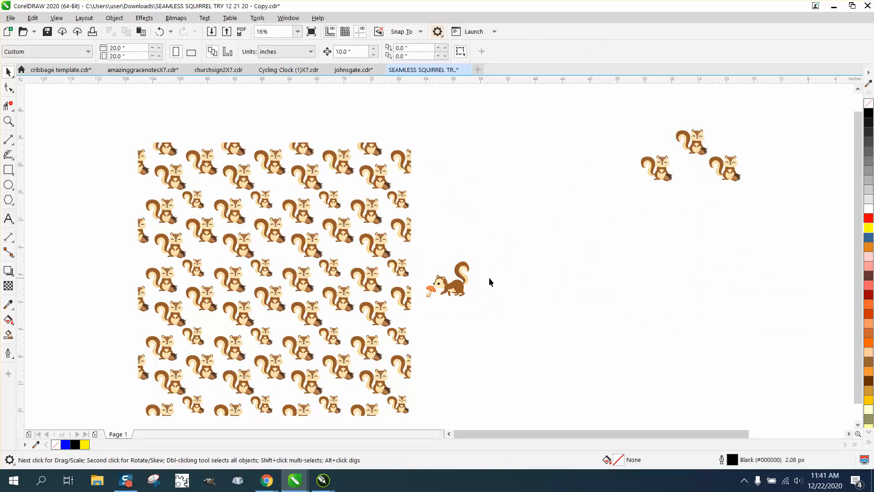
- Delete the mushroom squirrel, the three spare squirrels to the right of the pattern and the squirrel below the page
drag(458, 278, 506, 167)
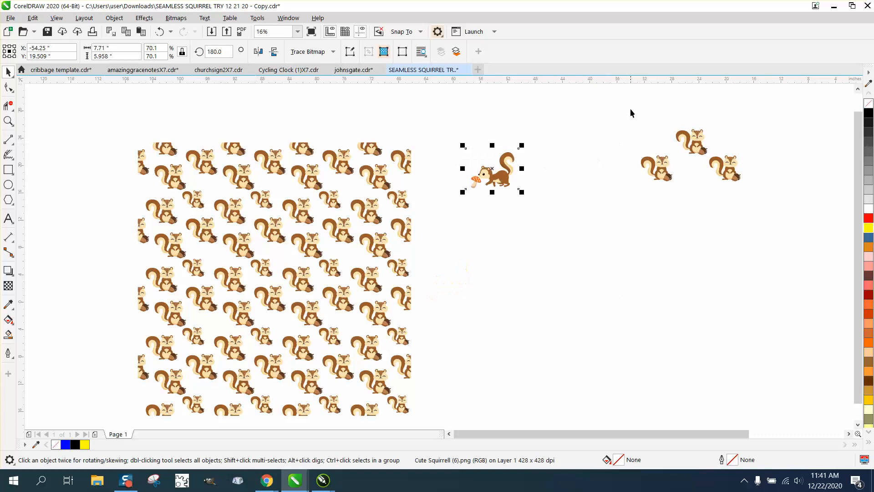
drag(631, 108, 841, 231)
key(Delete)
click(466, 187)
key(Delete)
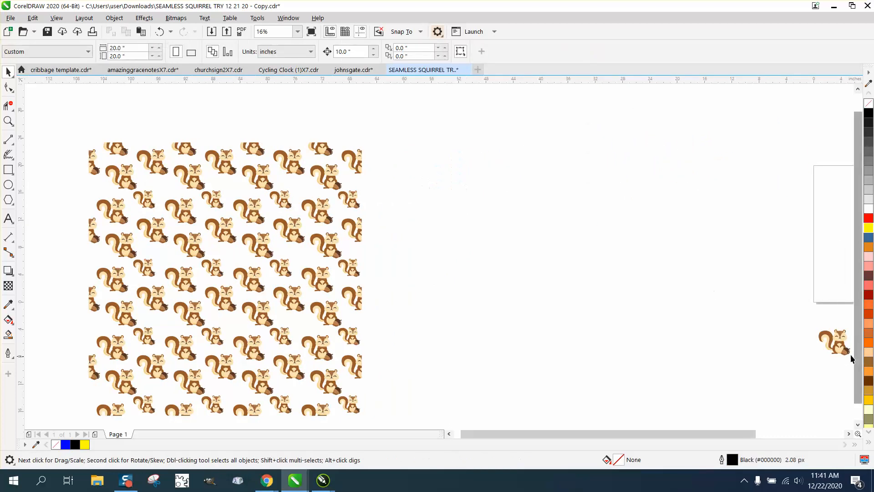
click(834, 348)
key(Delete)
- Examine the four-by-four squirrel pattern up close for seams and then as a whole
scroll(669, 329, down, 2)
click(9, 122)
click(47, 121)
drag(355, 237, 633, 394)
drag(284, 208, 432, 278)
right_click(427, 315)
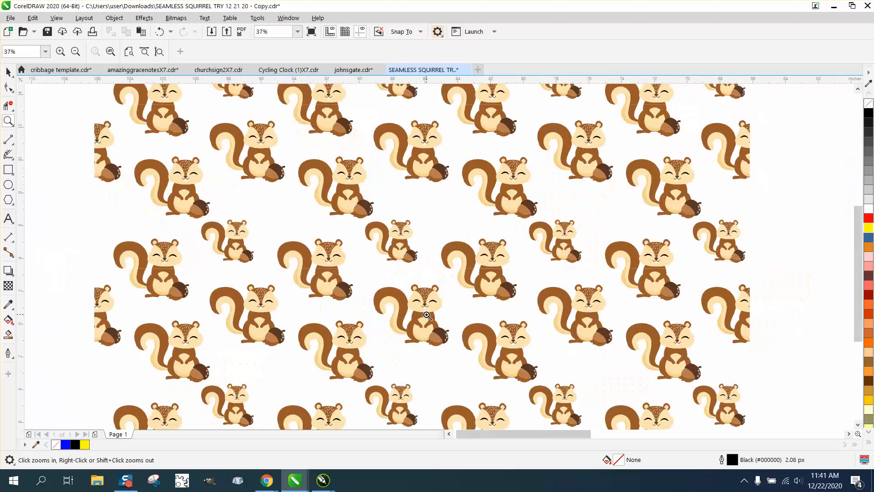
right_click(427, 315)
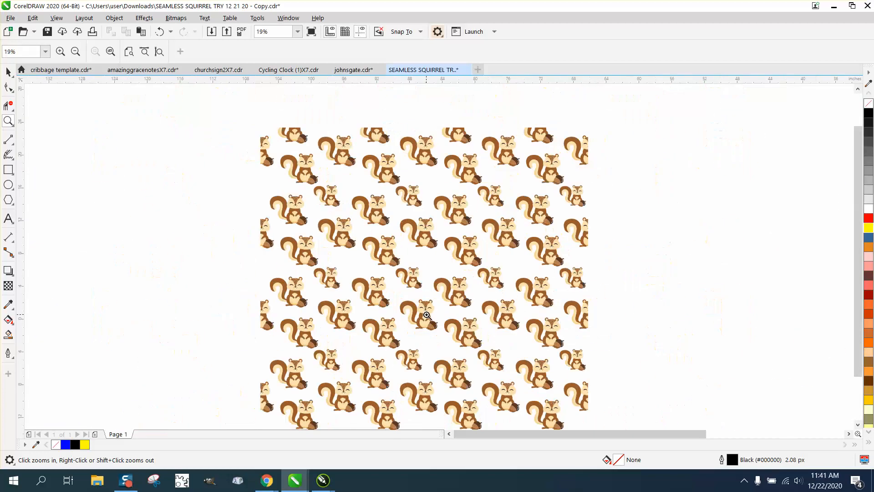
- Undo the deletions, the grid duplication and the tile's move, back to the single cropped tile beside the square
click(160, 35)
click(160, 35)
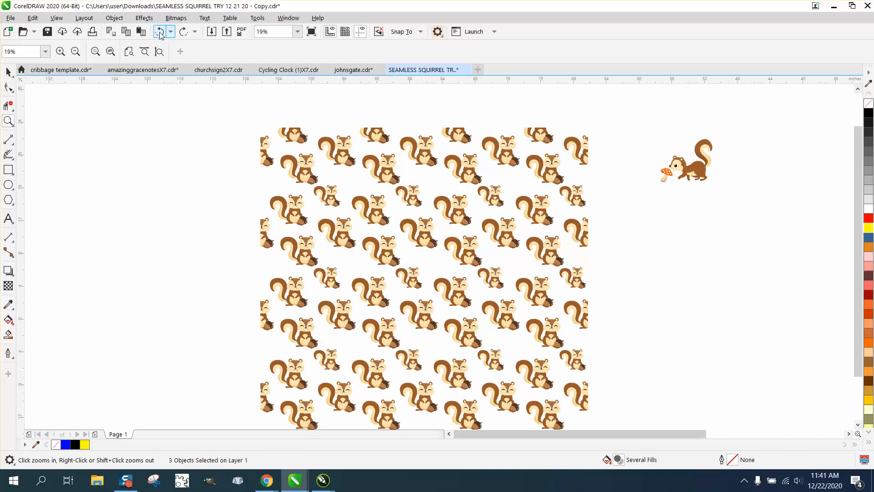
click(160, 35)
click(160, 35)
click(160, 34)
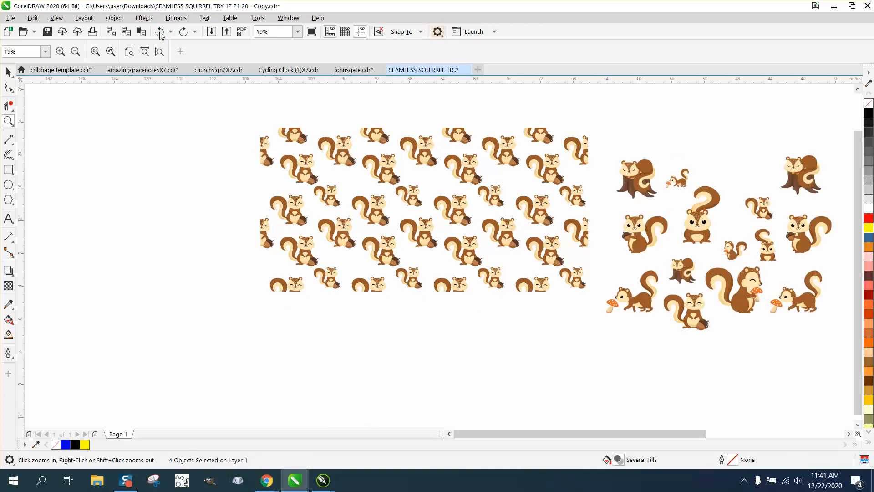
click(159, 35)
click(160, 34)
click(160, 35)
click(159, 35)
click(159, 35)
click(160, 35)
- Delete the cropped squirrel tile between the square and the page
right_click(294, 225)
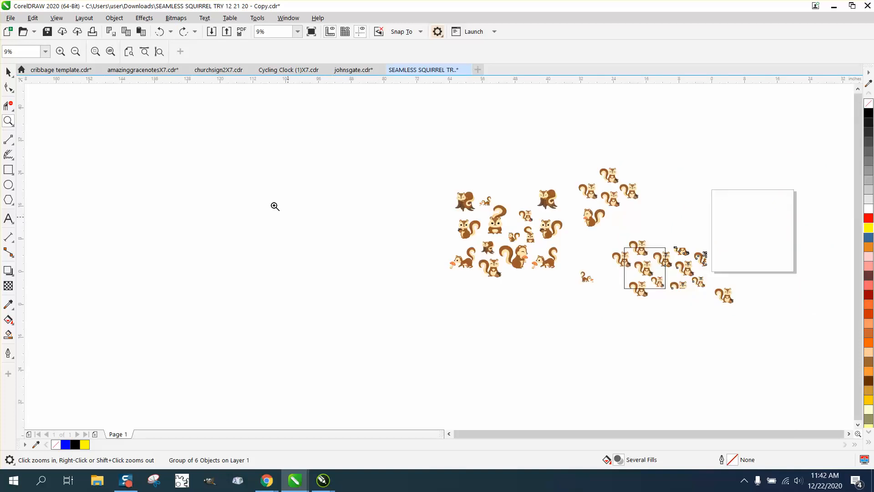
click(159, 34)
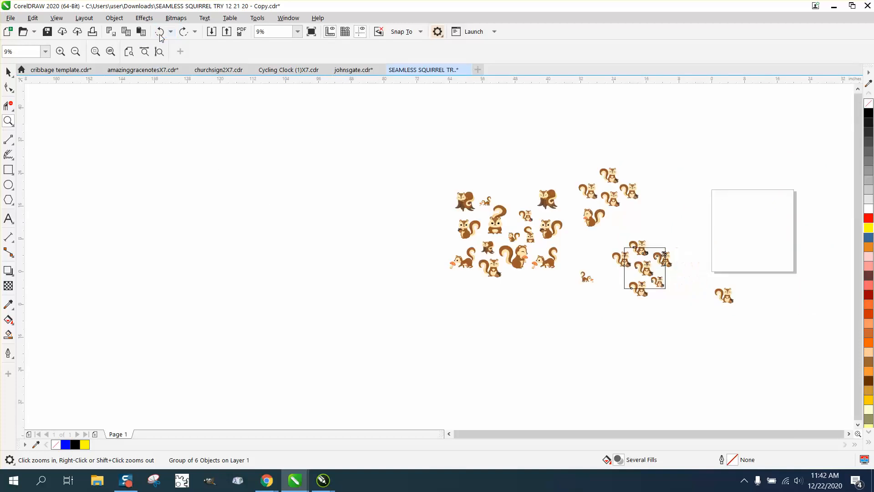
click(184, 33)
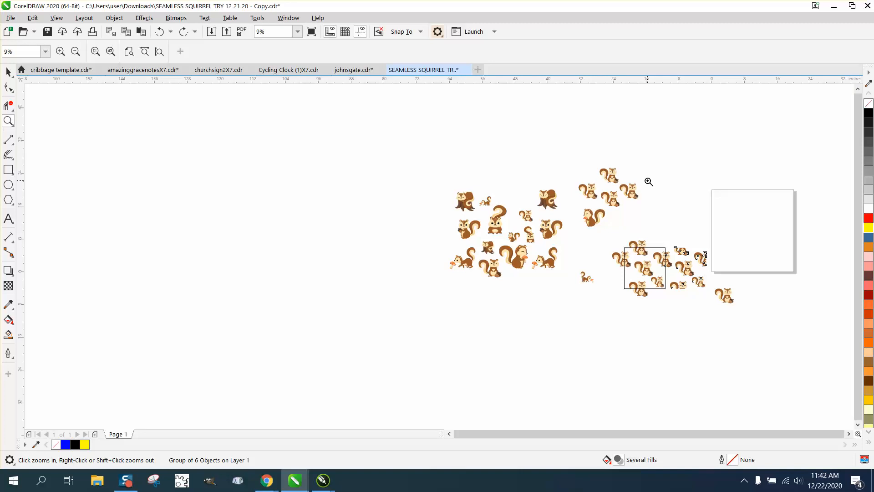
key(Delete)
- Move the 10-inch square 20 inches to the right, clear of the squirrel group
click(9, 124)
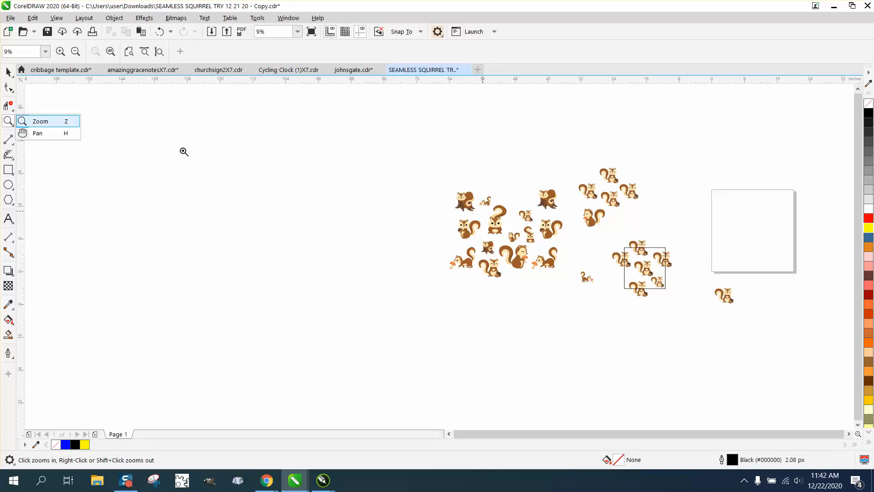
drag(607, 237, 738, 310)
key(space)
drag(405, 138, 662, 140)
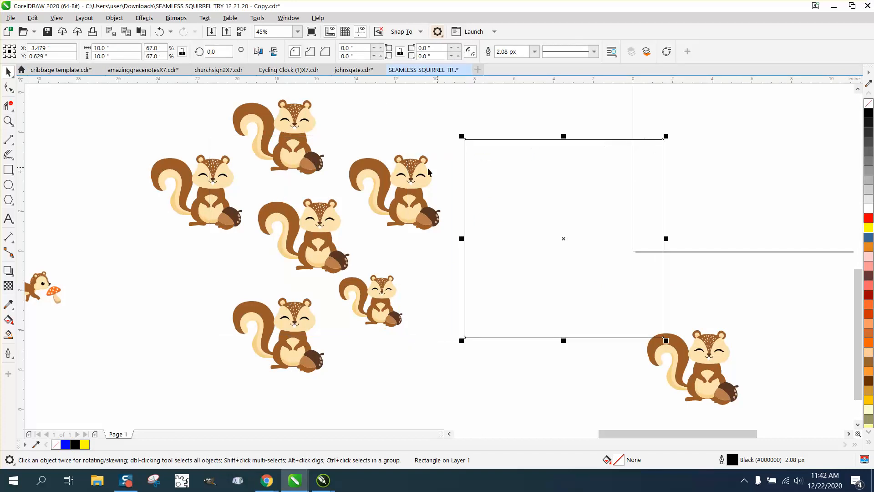
click(161, 33)
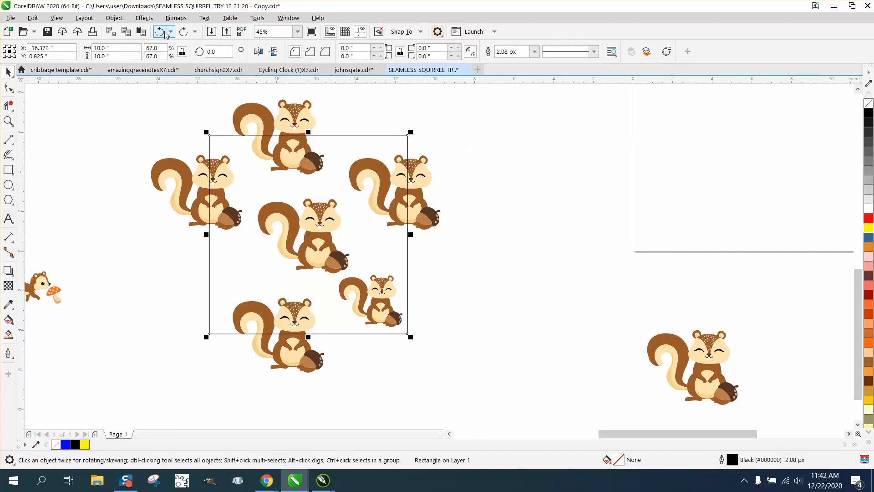
click(165, 31)
click(165, 31)
- Ungroup the group of six squirrels into separate squirrels
click(419, 187)
click(115, 17)
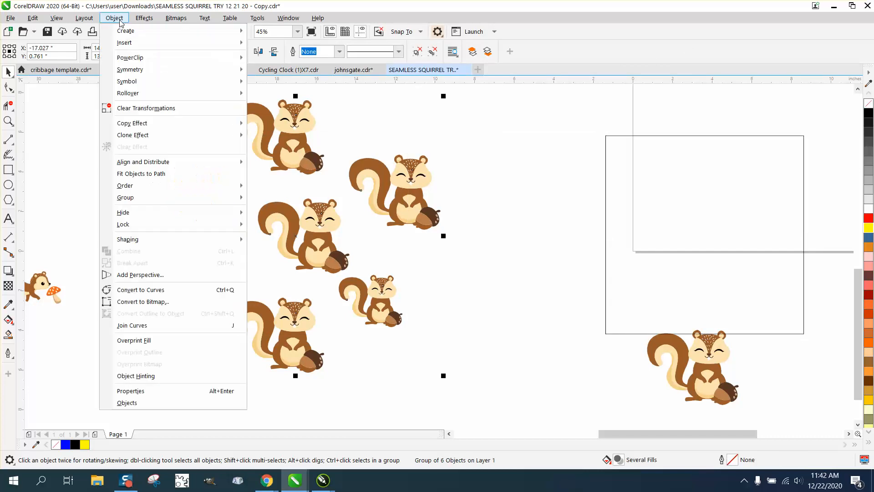
mouse_move(136, 197)
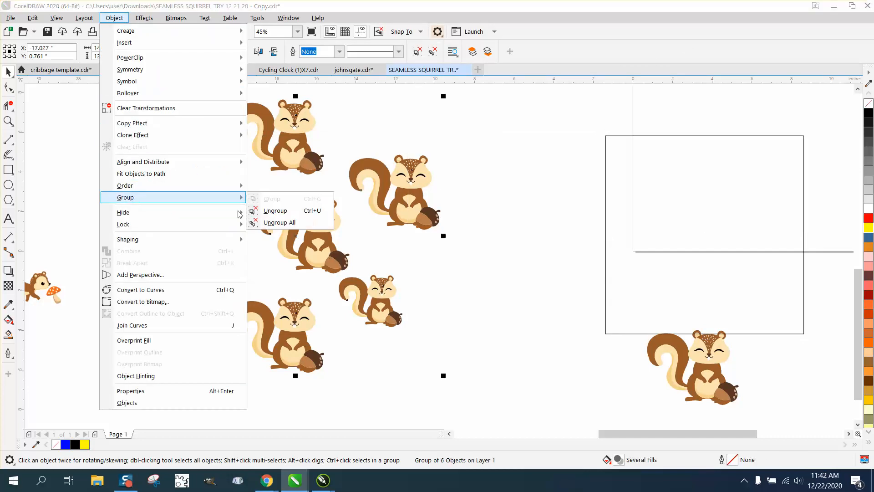
click(278, 211)
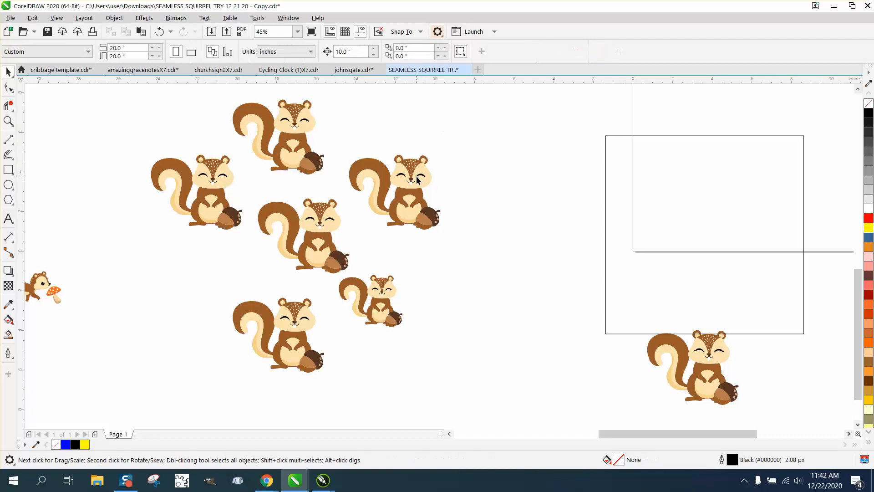
- Move the 10-inch square to the empty area below and left of the ungrouped squirrels
scroll(446, 182, down, 2)
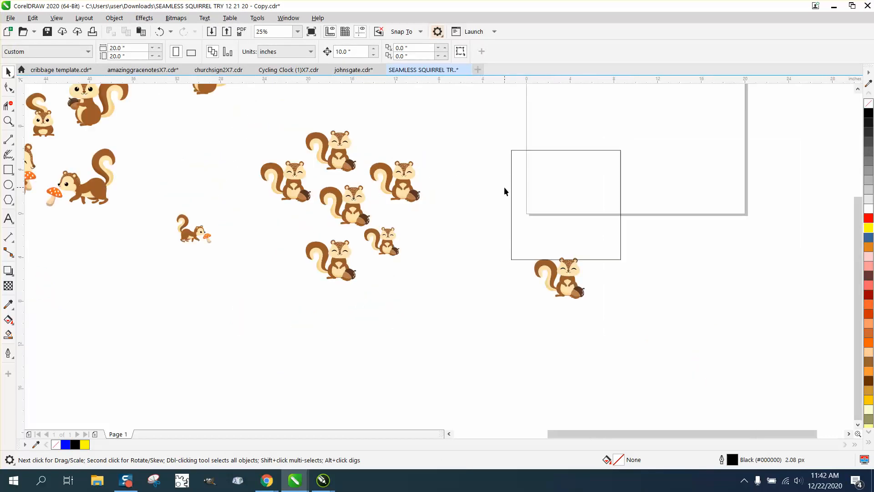
drag(510, 191, 270, 295)
drag(515, 208, 257, 320)
click(256, 282)
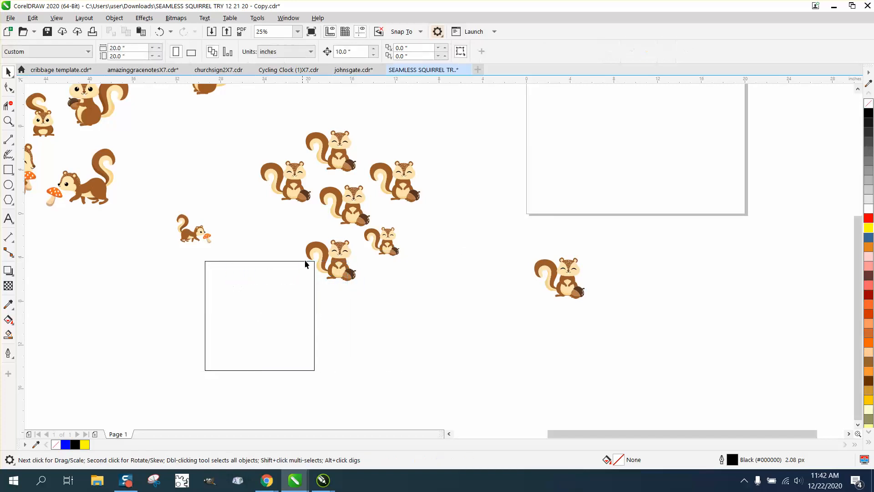
- Place a large squirrel across the upper part of the square's left edge and duplicate it 10 inches to the right
click(340, 264)
drag(341, 263, 215, 287)
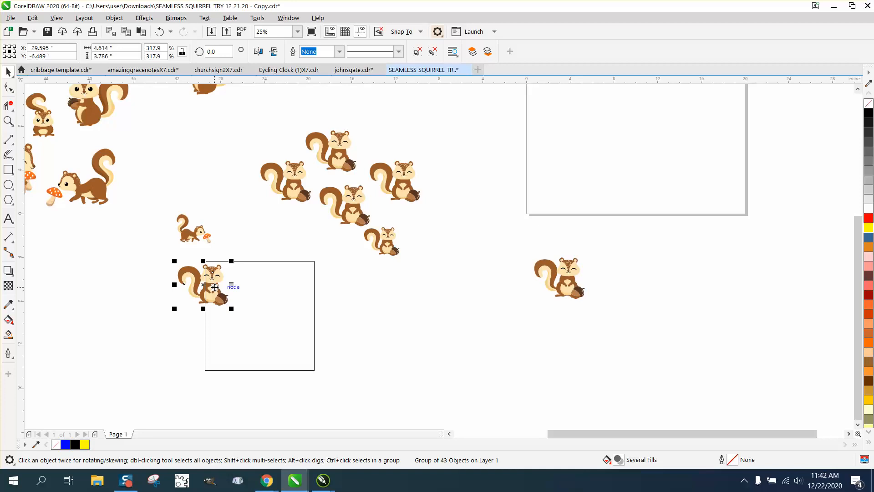
key(ctrl+d)
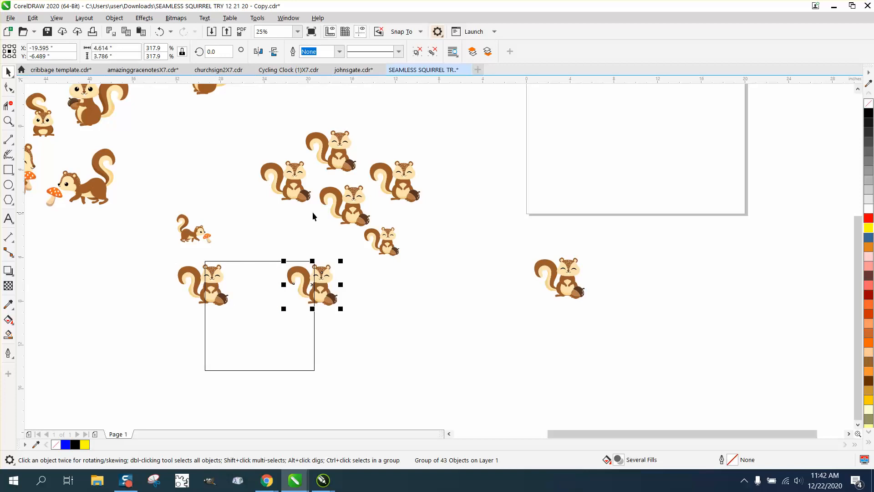
- Mirror another large squirrel horizontally, place it across the lower part of the square's right edge, and duplicate it 10 inches to the left
drag(346, 209, 347, 213)
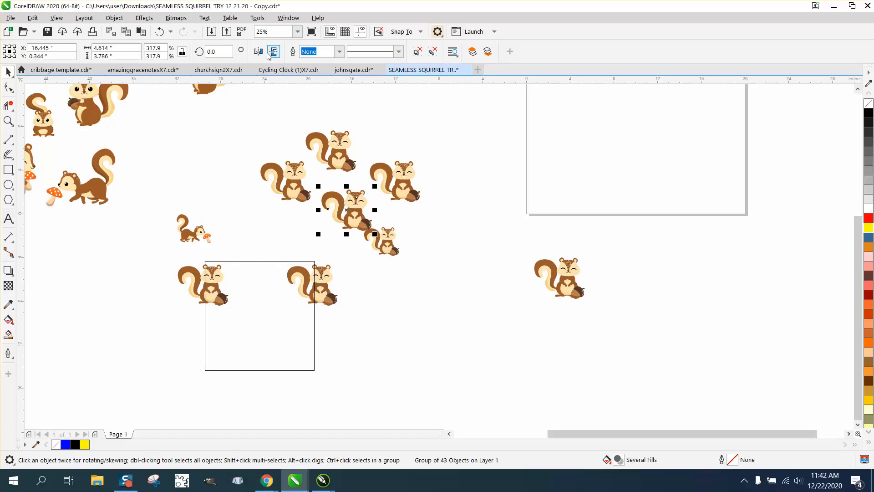
click(258, 52)
drag(347, 209, 319, 329)
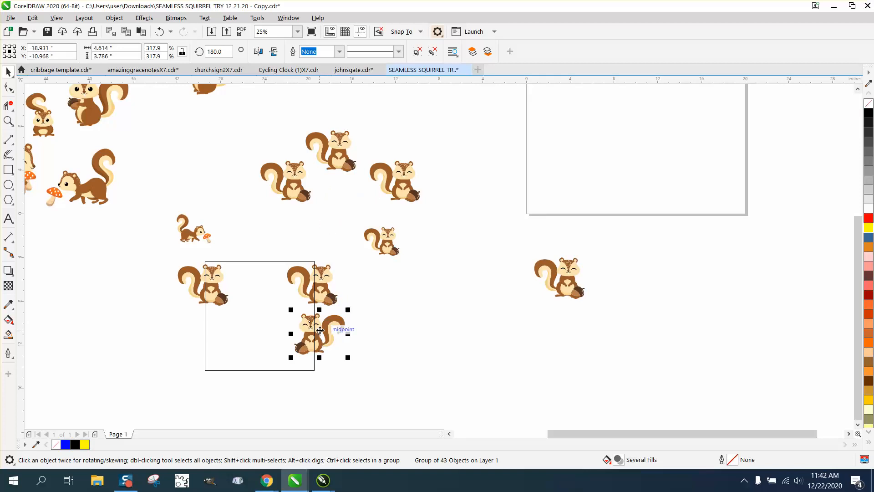
key(ctrl+d)
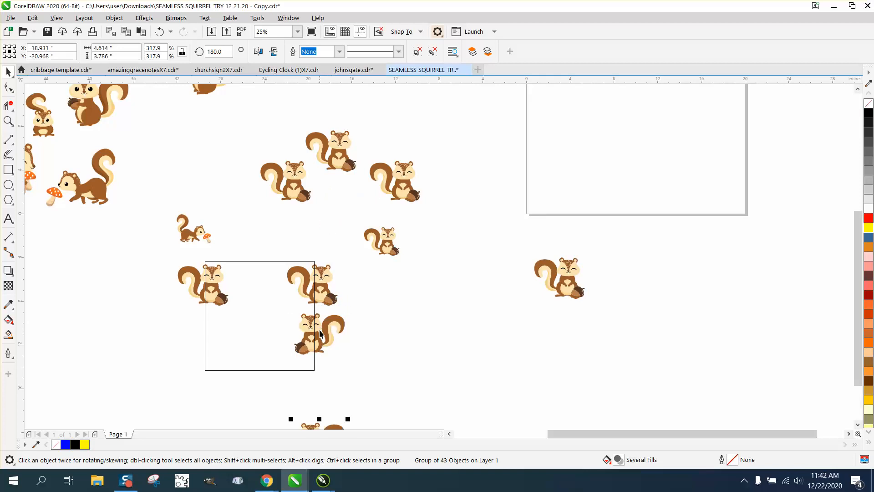
key(Up)
key(Left)
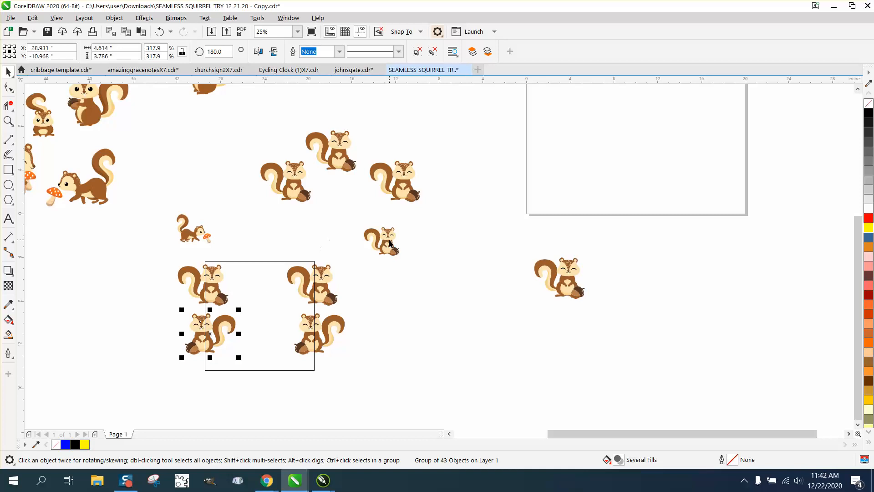
- Place the small acorn squirrel and a horizontally mirrored copy across the square's top edge, and duplicate each one 10 inches down
drag(389, 244, 246, 257)
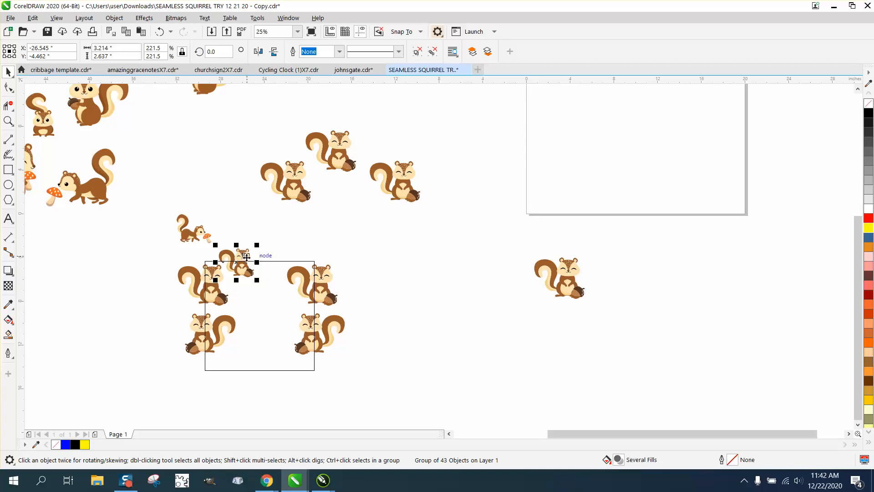
key(ctrl+d)
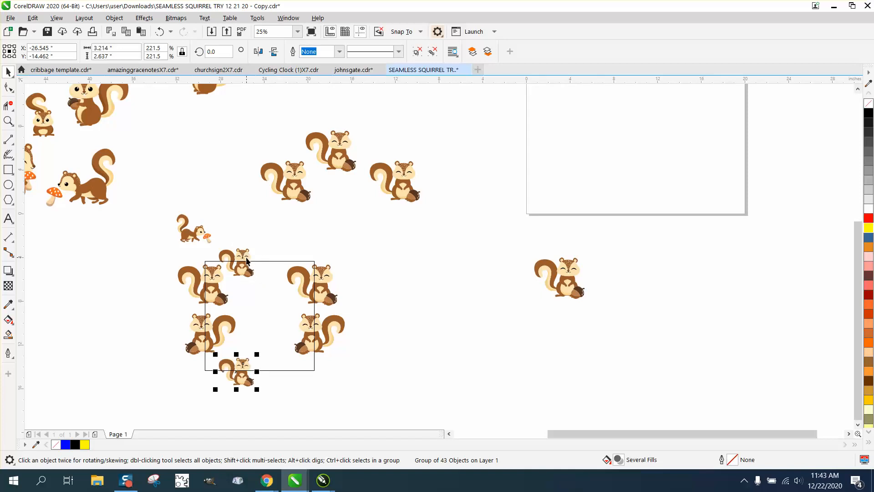
click(246, 255)
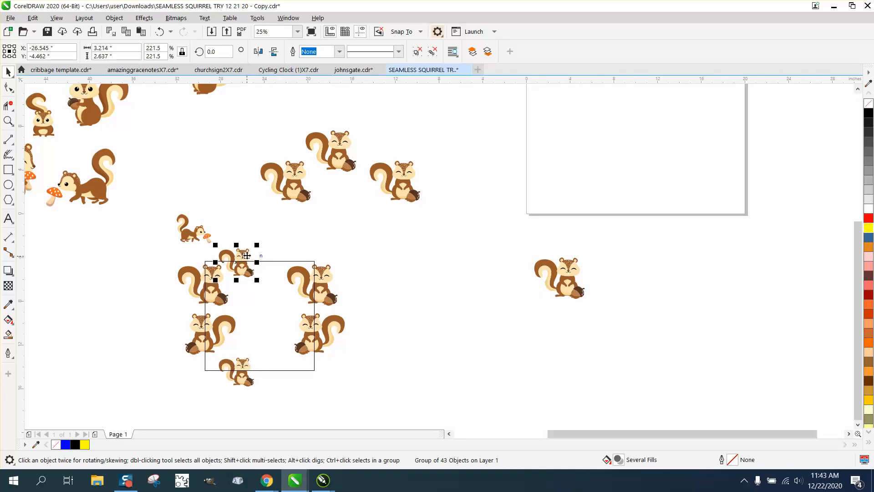
drag(246, 256, 282, 258)
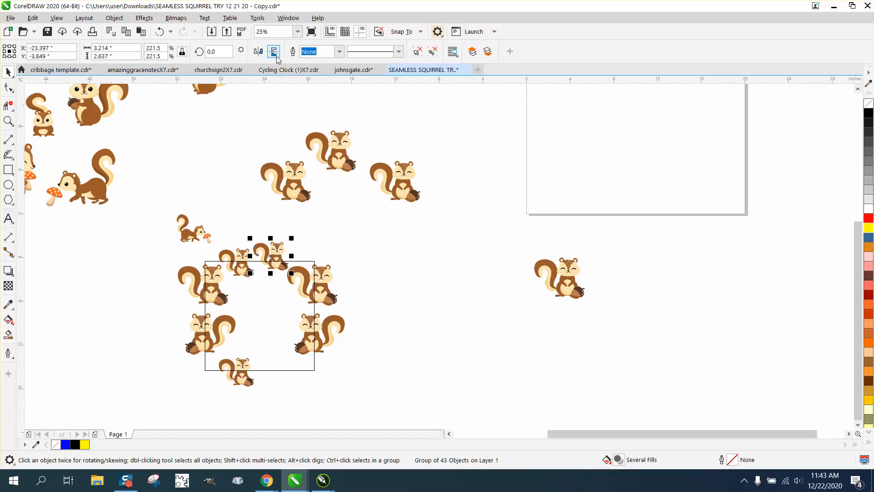
click(258, 52)
drag(278, 248, 284, 250)
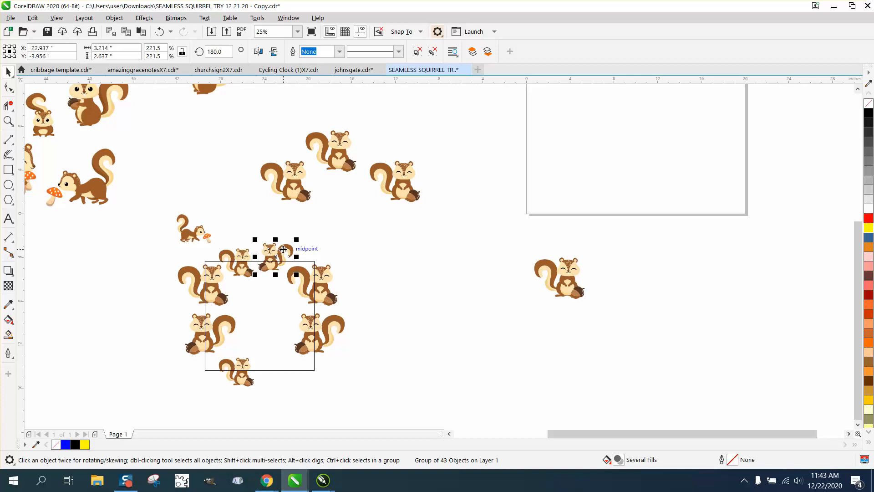
key(ctrl+d)
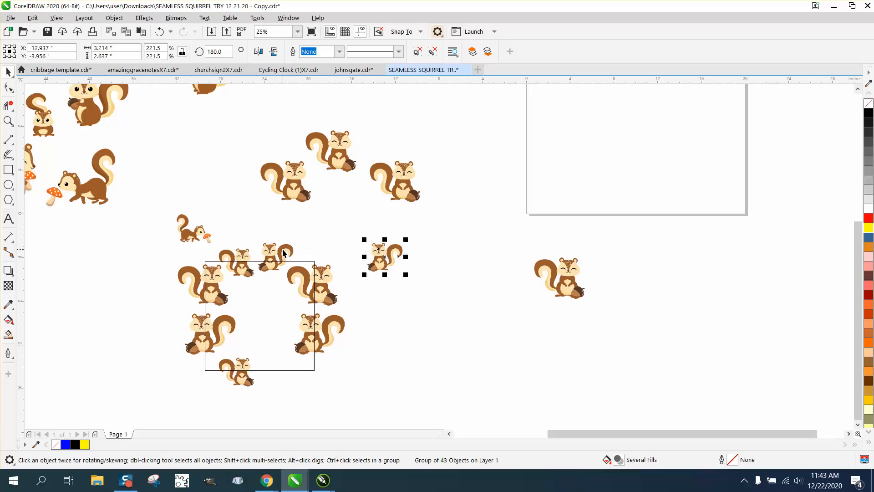
key(Down)
key(Left)
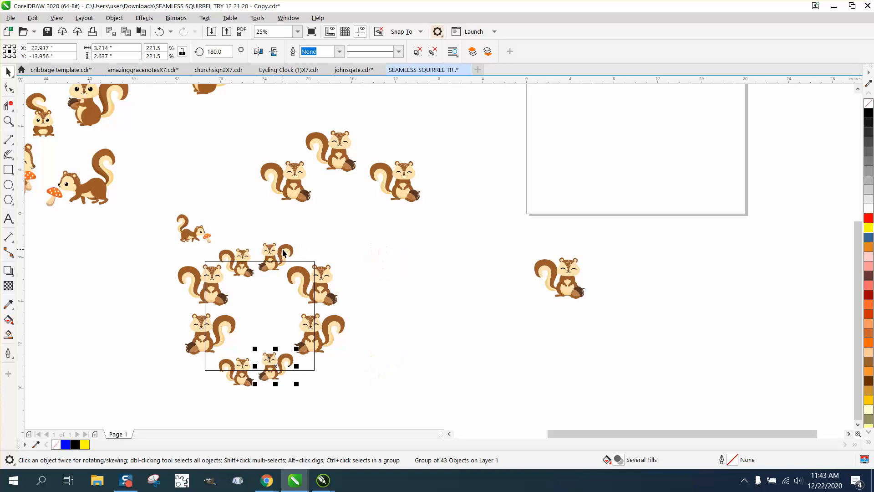
- Move the small mushroom squirrel away from the new arrangement and shift the square 20 inches to the right
drag(205, 240, 162, 190)
click(304, 261)
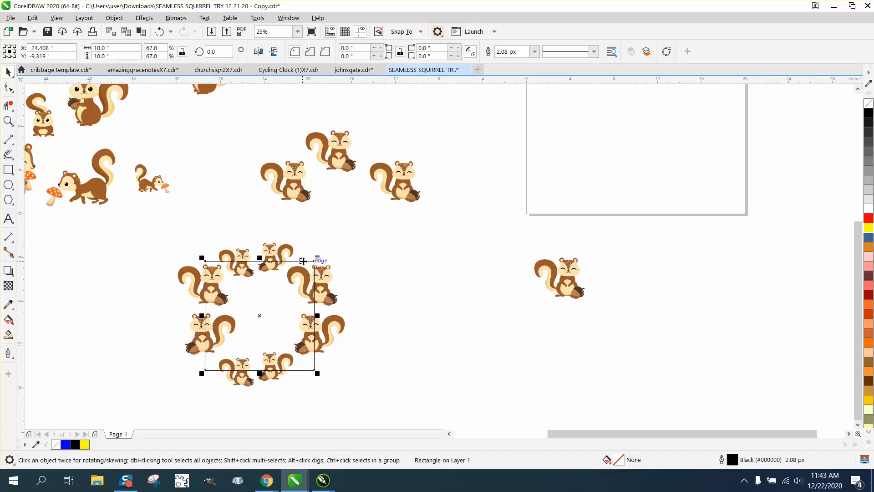
key(Right)
key(Right)
- Group the eight edge squirrels into one object
drag(151, 221, 357, 365)
click(120, 20)
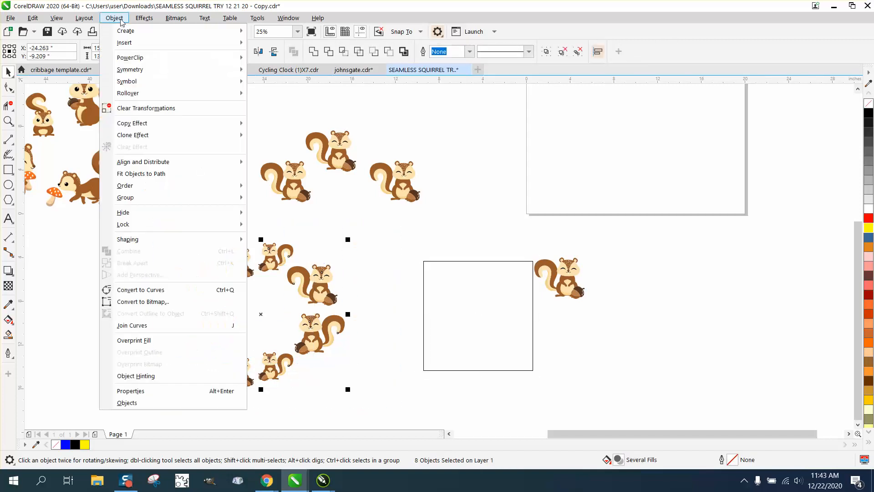
mouse_move(147, 199)
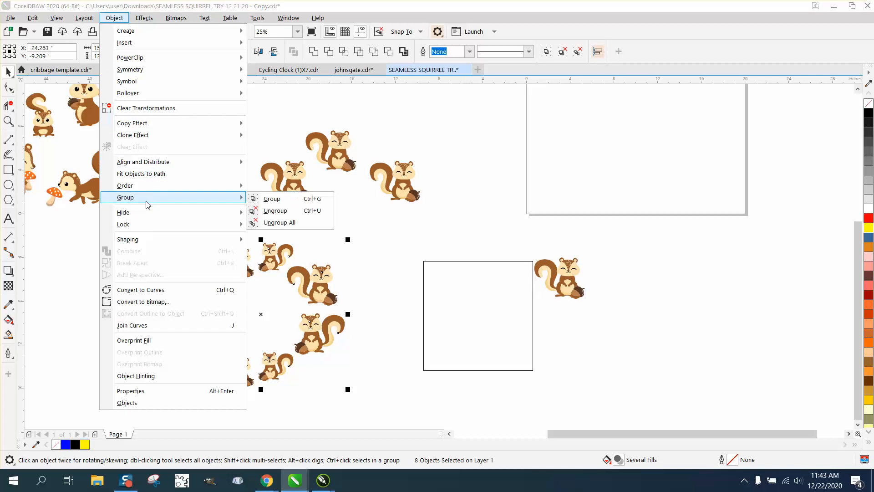
click(272, 199)
- Move the square 20 inches back to the left onto the squirrel group and select both together
click(428, 282)
key(Left)
key(Left)
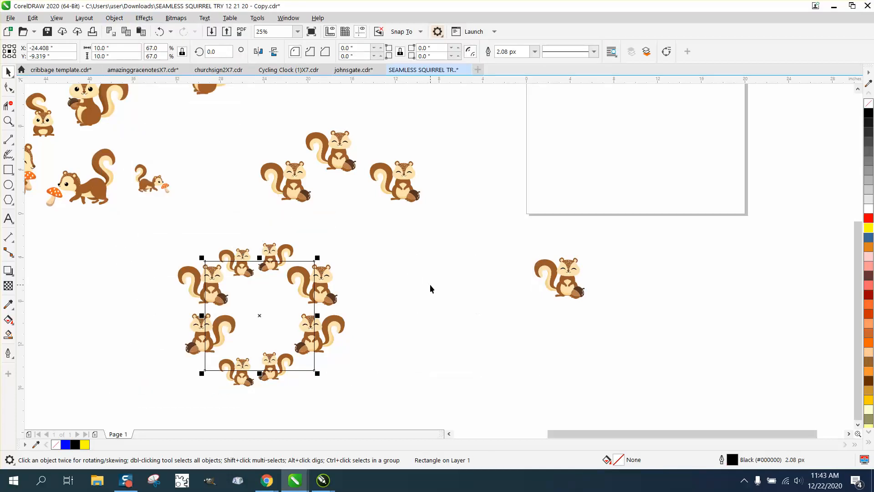
drag(152, 228, 410, 372)
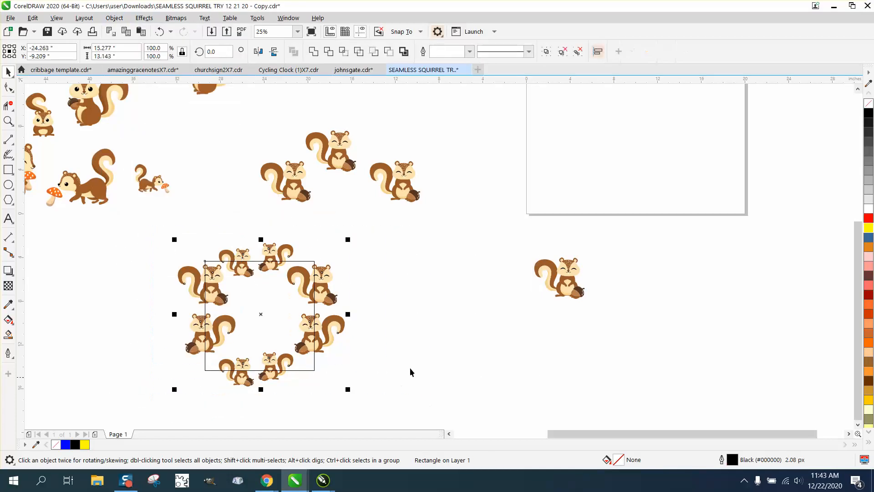
- Try intersecting the square with the edge squirrel group and moving the cropped piece 20 inches to the right, and undo both
click(345, 52)
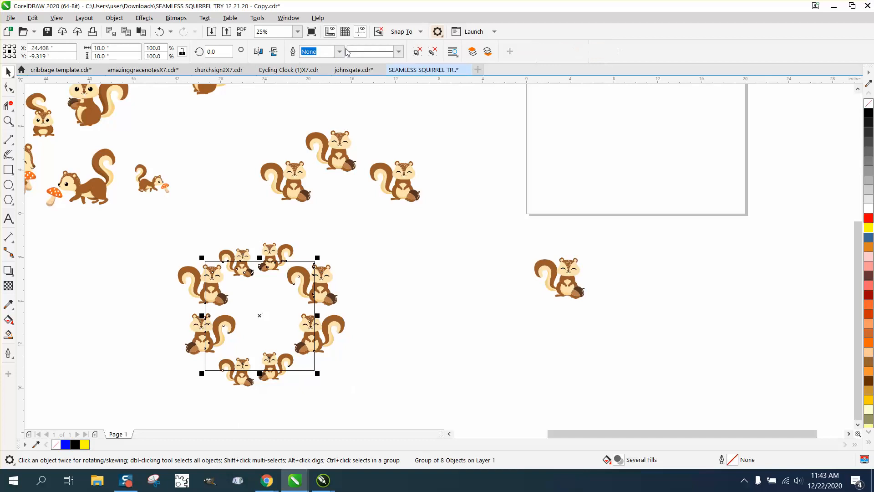
key(Right)
key(Right)
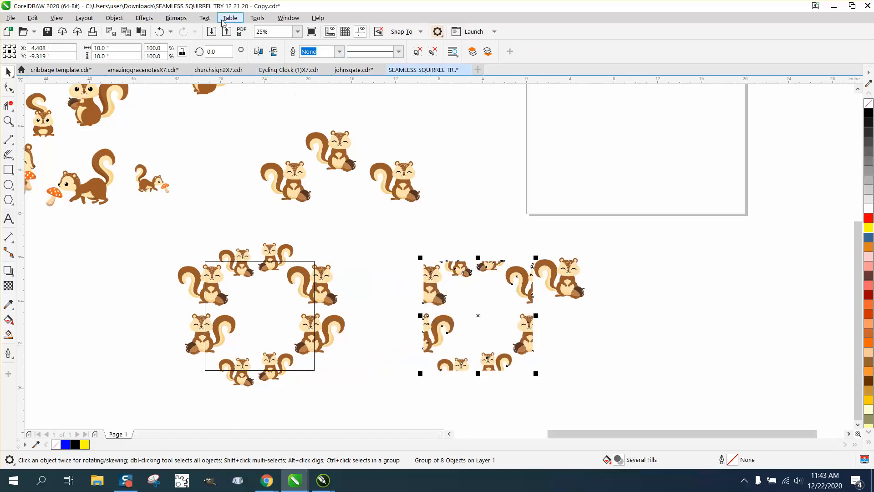
click(167, 32)
click(167, 32)
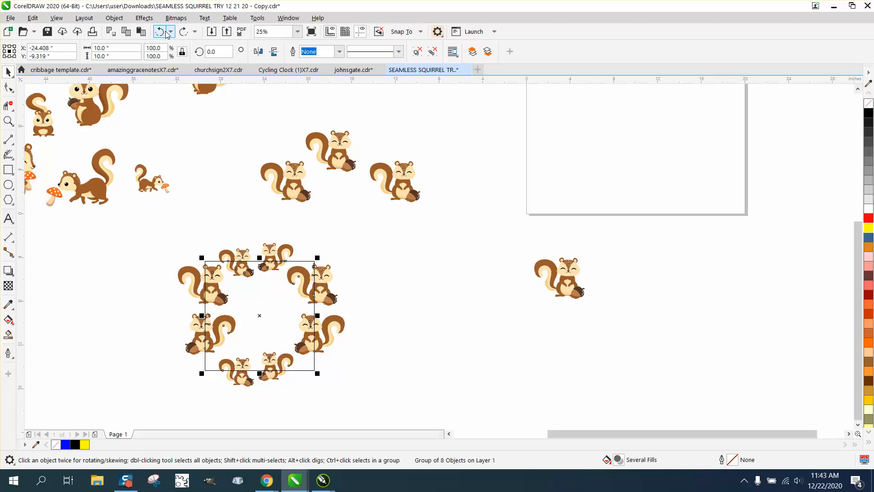
click(166, 32)
- Place the loose acorn squirrel in the middle of the square and shift the square 20 inches to the right
drag(572, 281, 274, 315)
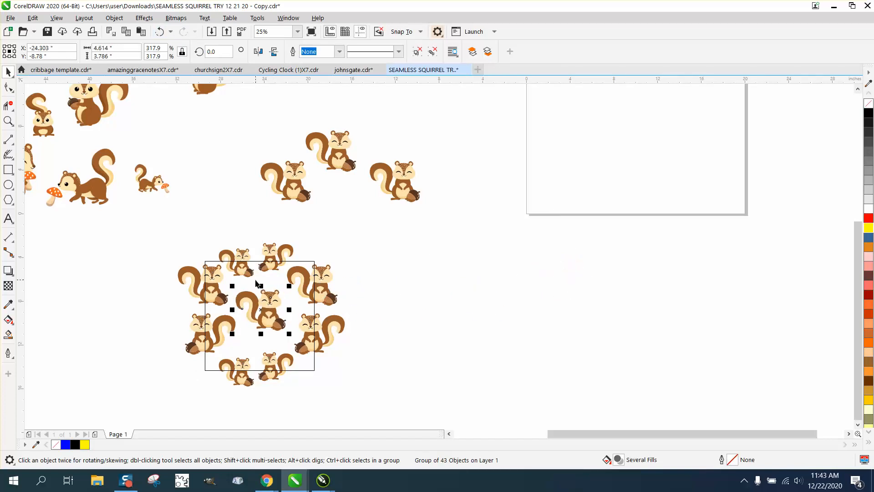
click(309, 263)
key(Right)
key(Right)
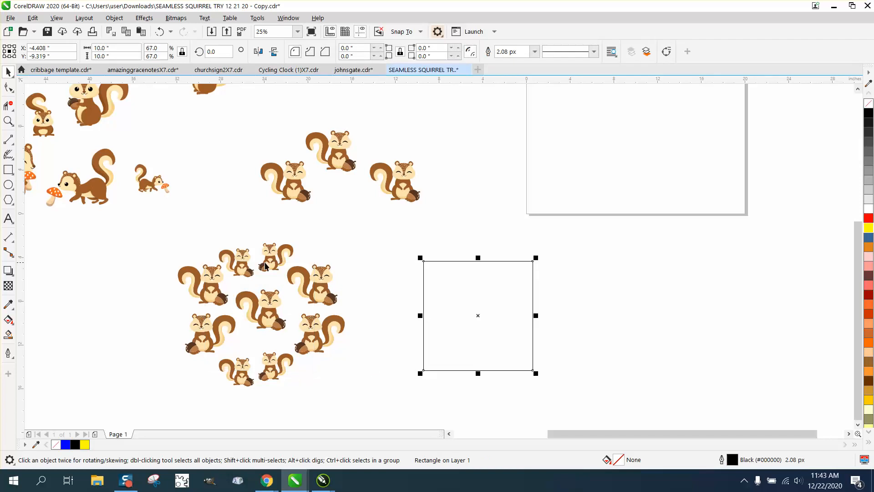
- Group the center squirrel with the edge squirrels and move the square 20 inches back to the left over them
drag(151, 228, 394, 417)
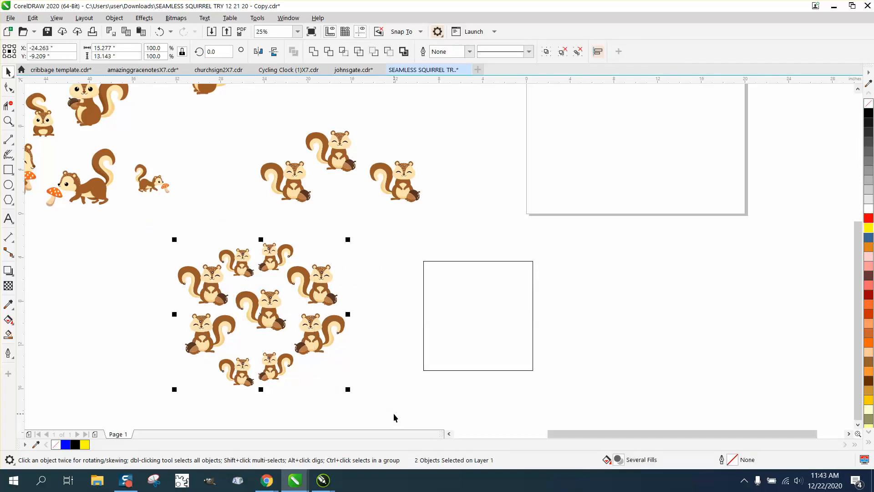
key(ctrl+g)
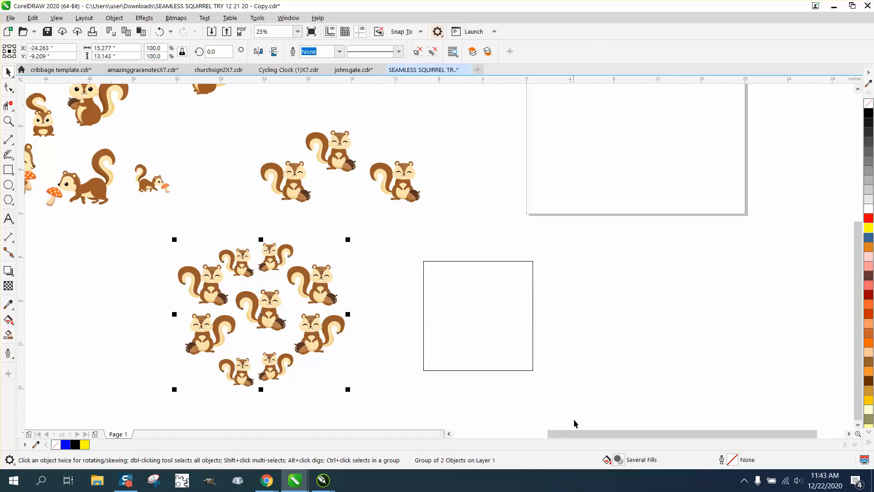
click(506, 346)
key(Left)
key(Left)
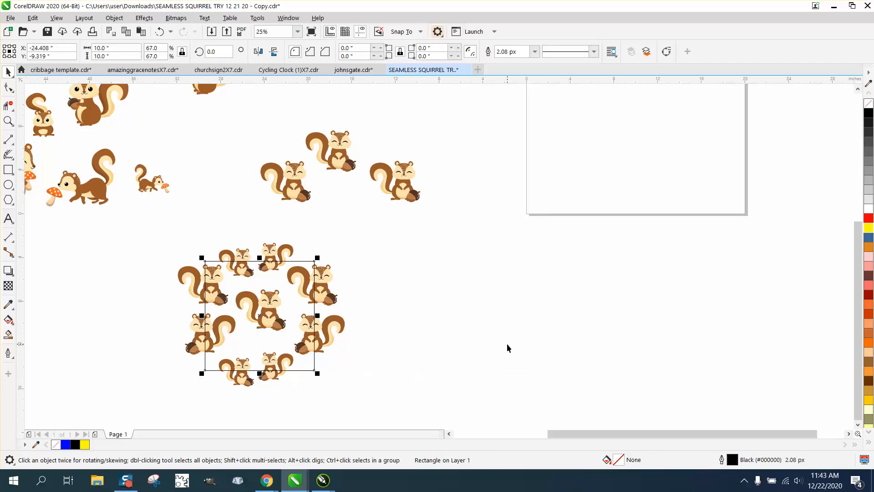
- Intersect the square with the squirrel group and move the resulting cropped tile 20 inches to the right
drag(161, 222, 359, 385)
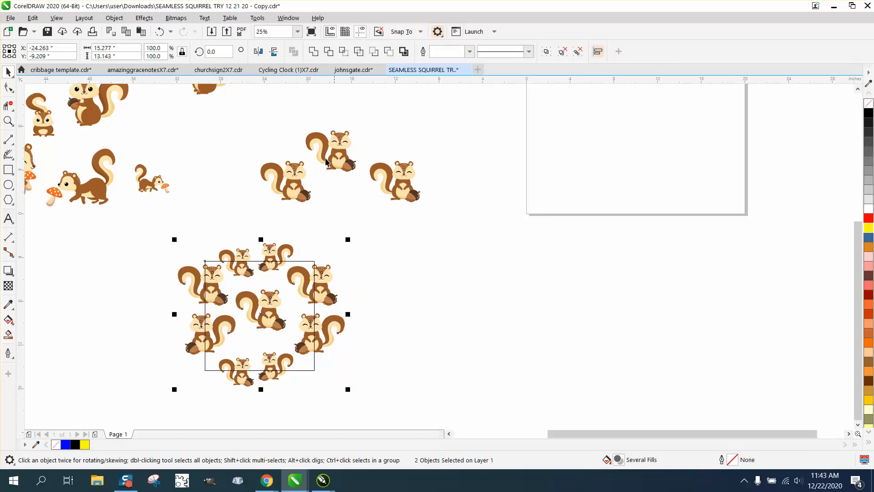
click(343, 51)
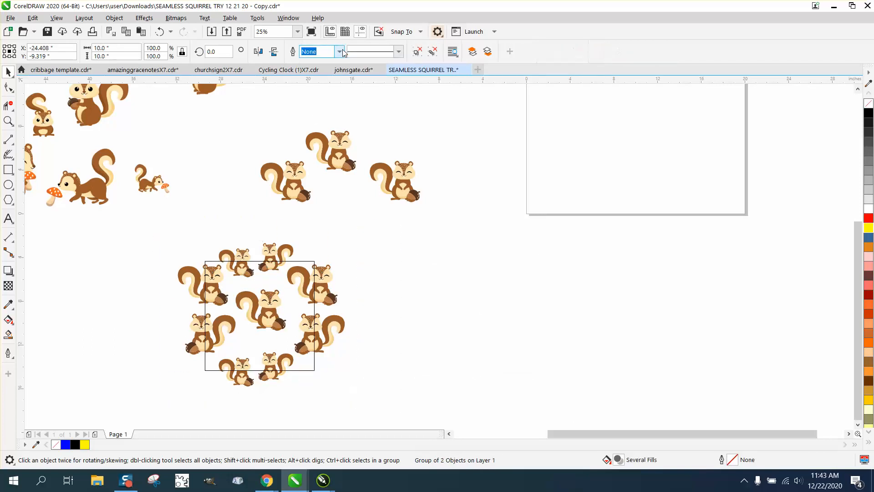
key(Right)
key(Right)
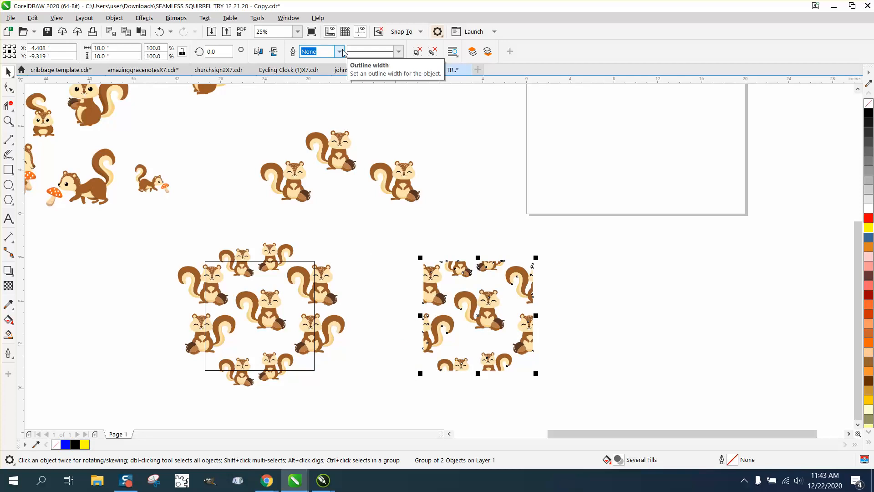
- Duplicate the cropped tile five times to the right at 10-inch intervals to form a row of six tiles
key(ctrl+d)
key(ctrl+d)
key(ctrl+d)
key(ctrl+d)
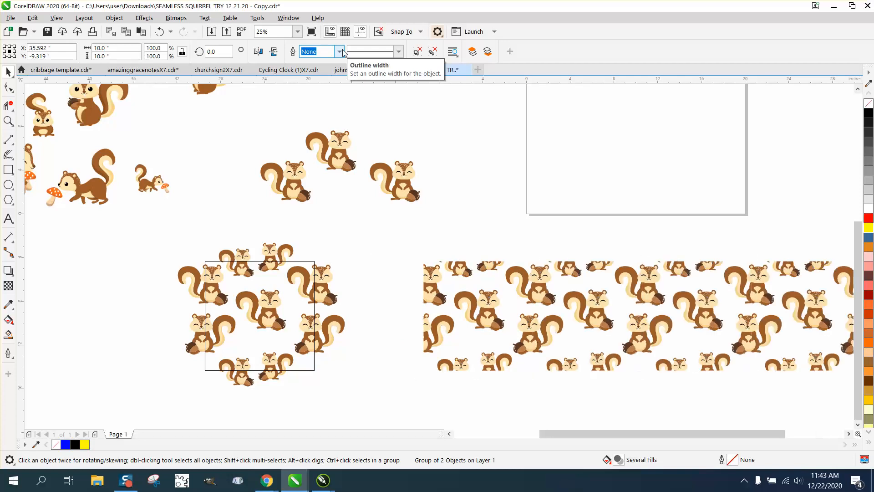
key(F3)
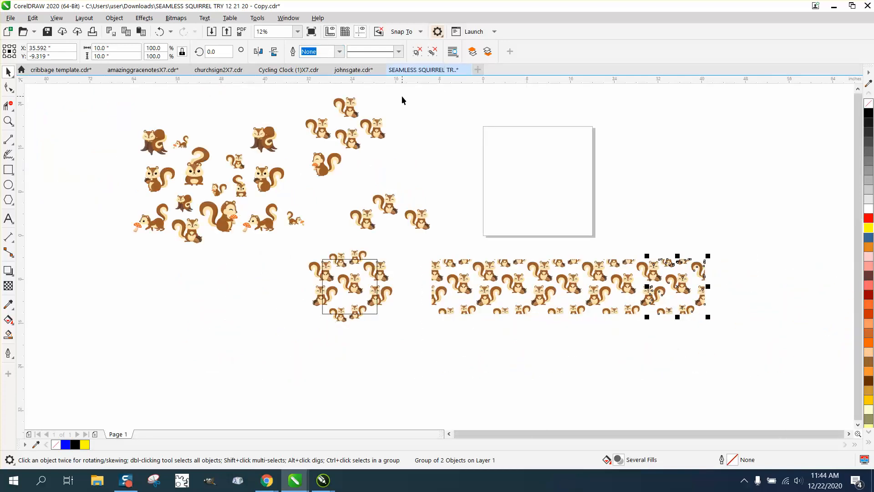
key(ctrl+d)
- Duplicate the whole six-tile row four times downward at 10-inch intervals
drag(412, 239, 806, 342)
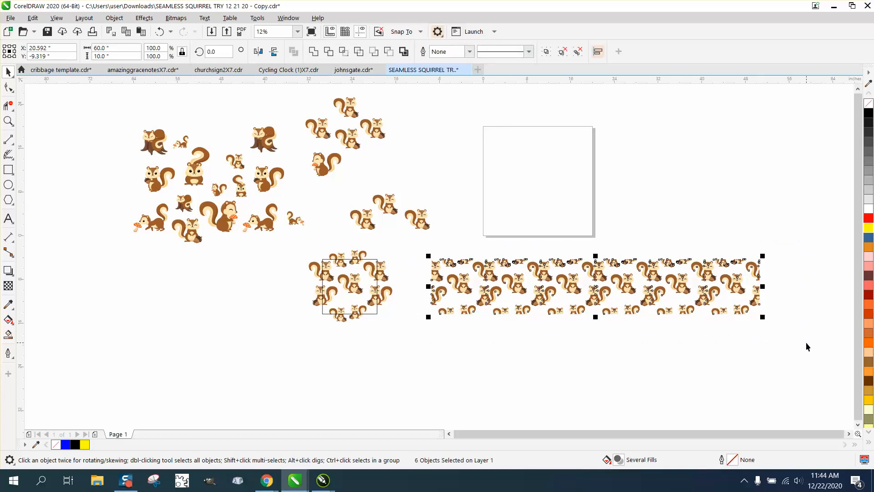
key(ctrl+d)
key(ctrl+d)
key(ctrl+d)
key(ctrl+d)
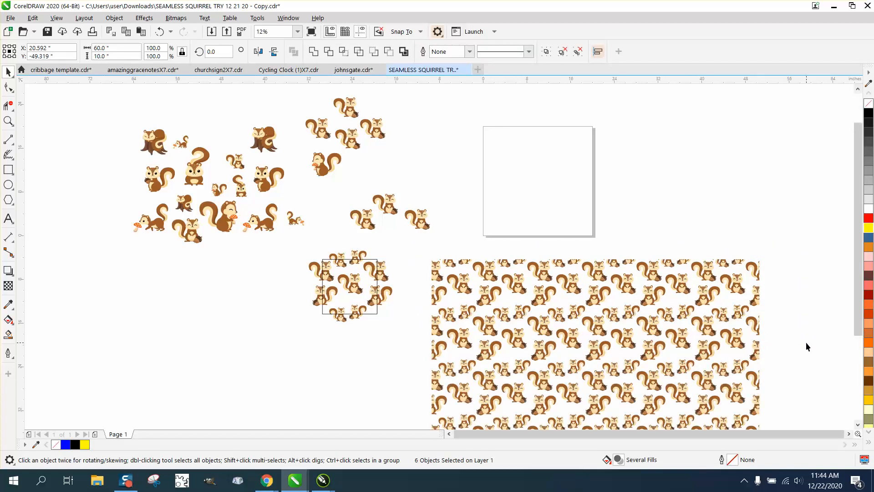
- Examine the repeated squirrel pattern up close and as a whole for visible seams between the tiles
scroll(716, 337, down, 1)
click(13, 120)
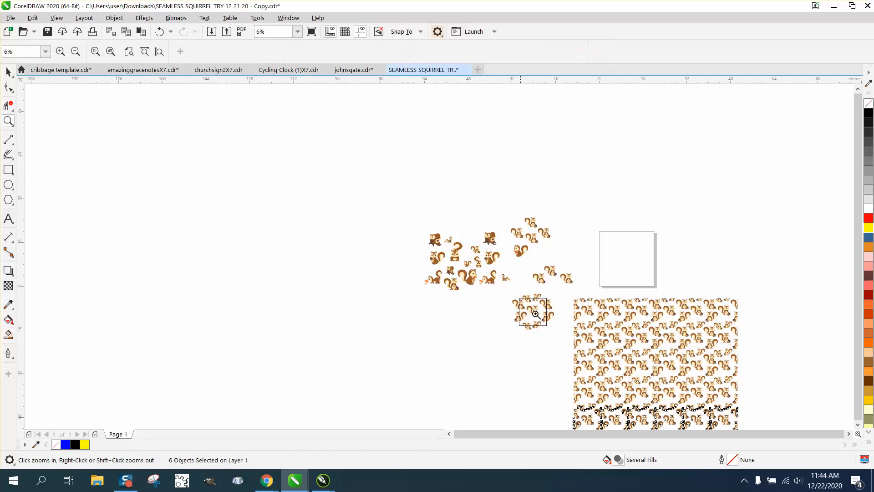
drag(465, 267, 523, 302)
scroll(481, 288, down, 2)
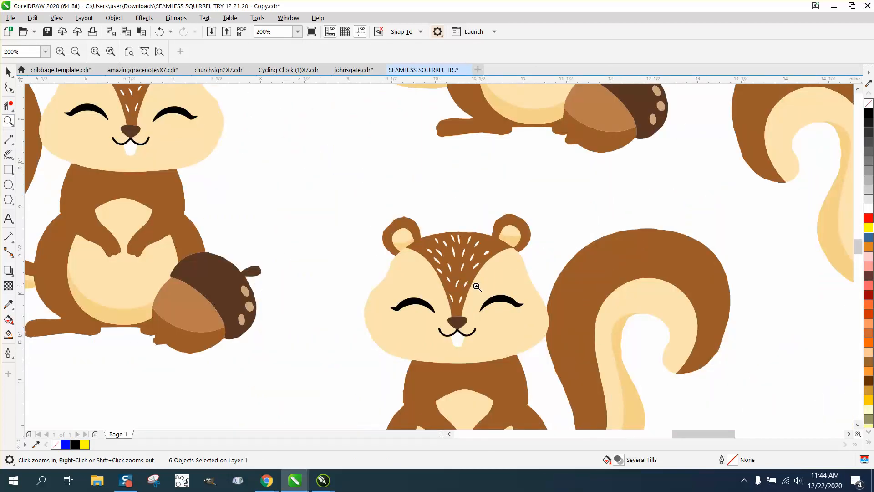
scroll(478, 286, down, 6)
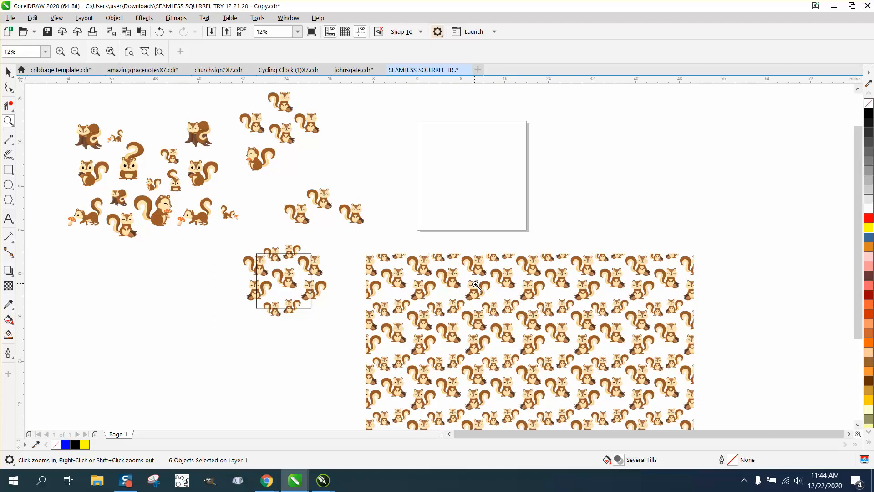